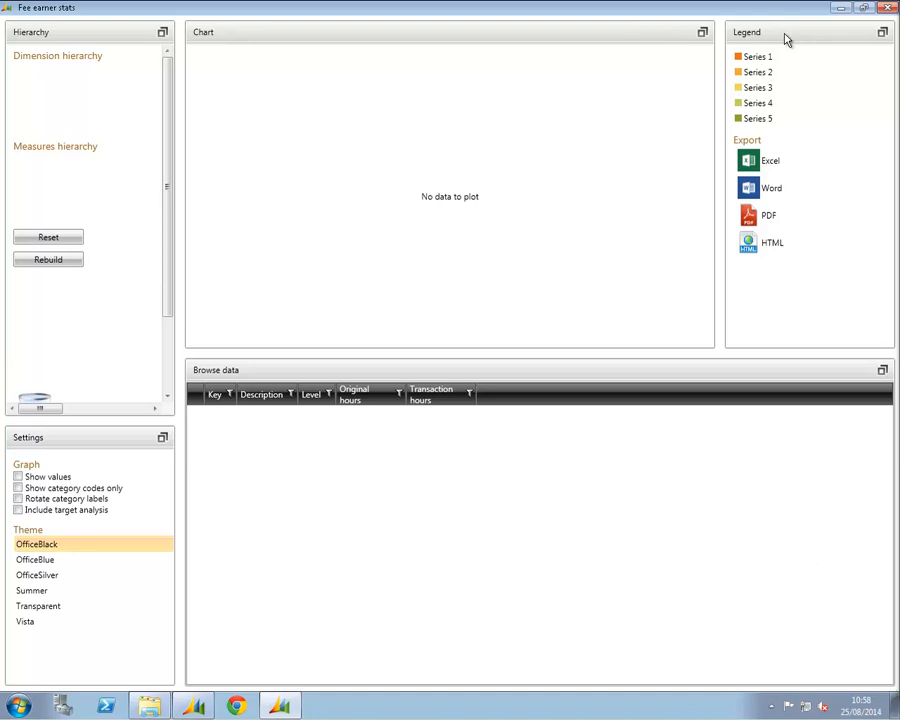
Rearrange the dashboard by swapping the Legend pane with Chart and the Browse data pane with the relocated Legend
left_click_drag(786, 38, 601, 64)
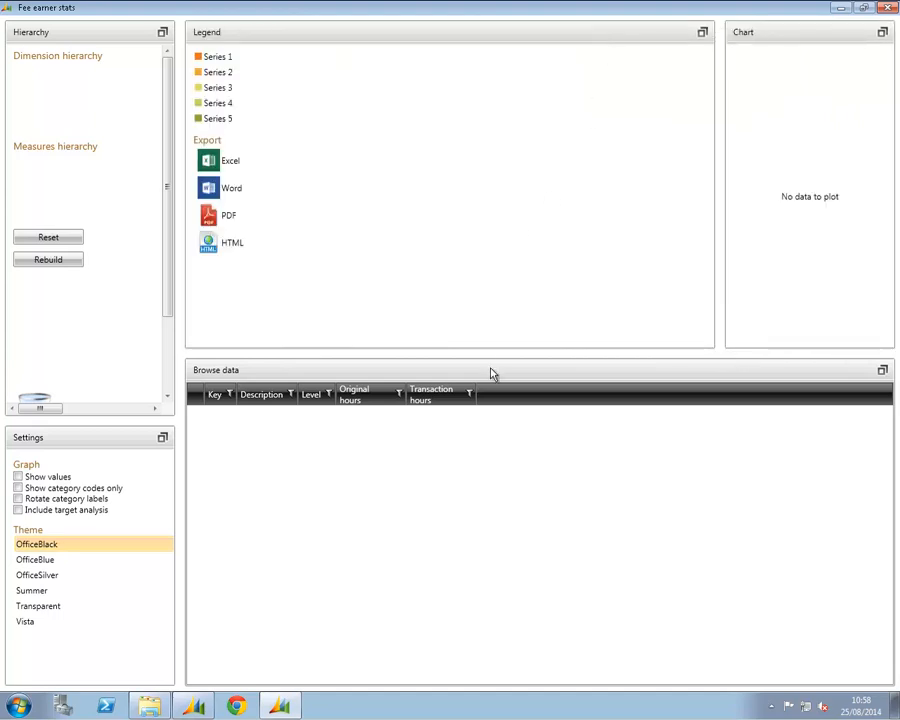
left_click_drag(491, 373, 226, 75)
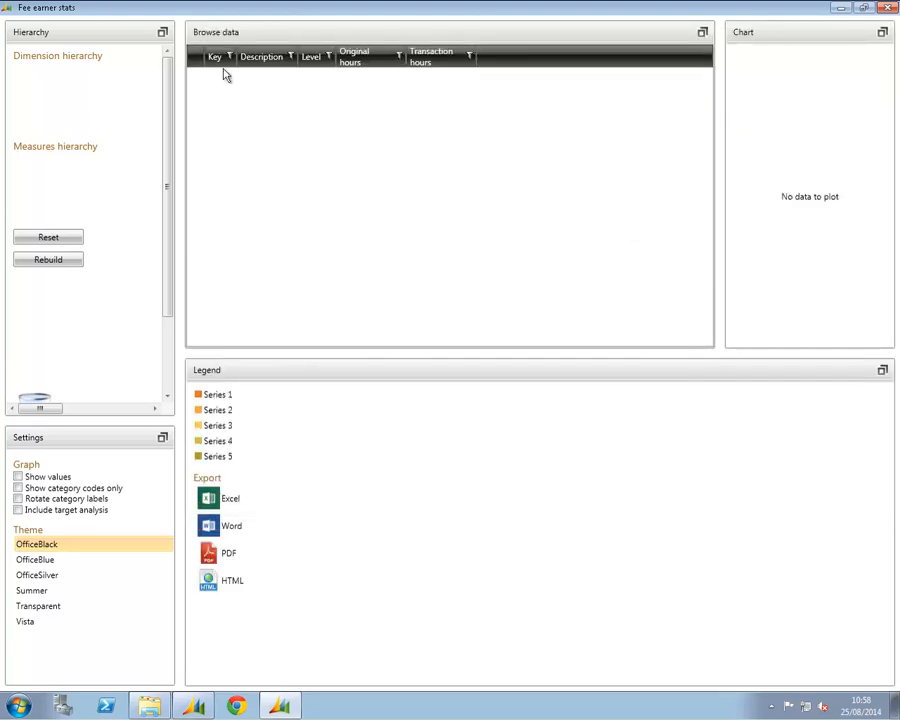
left_click_drag(117, 34, 322, 70)
Maximize the Browse data, Chart and Settings panes one after another to view each at full size
left_click(702, 33)
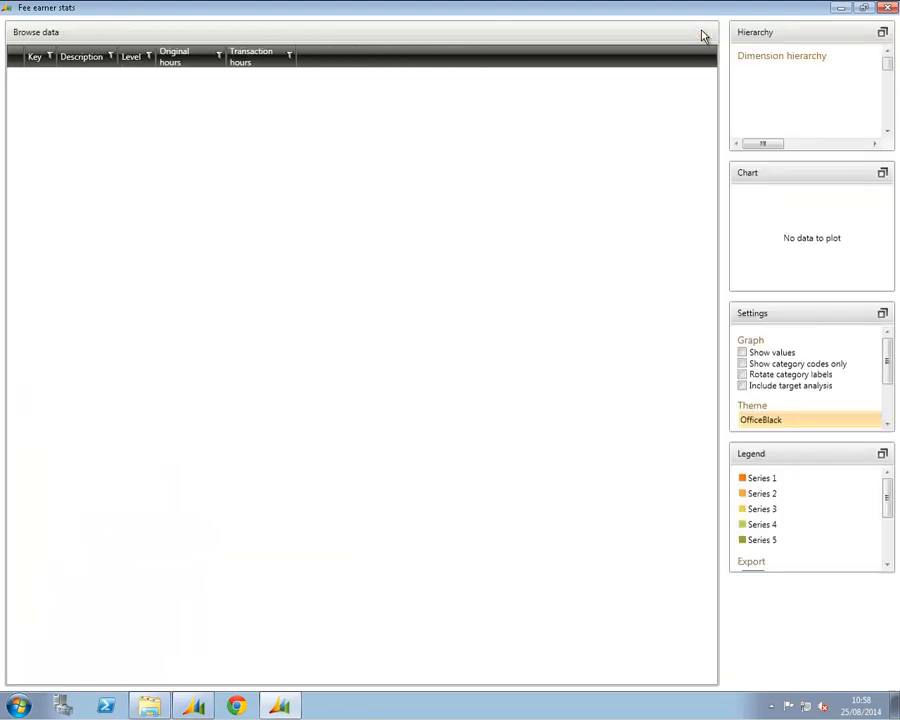
left_click(886, 174)
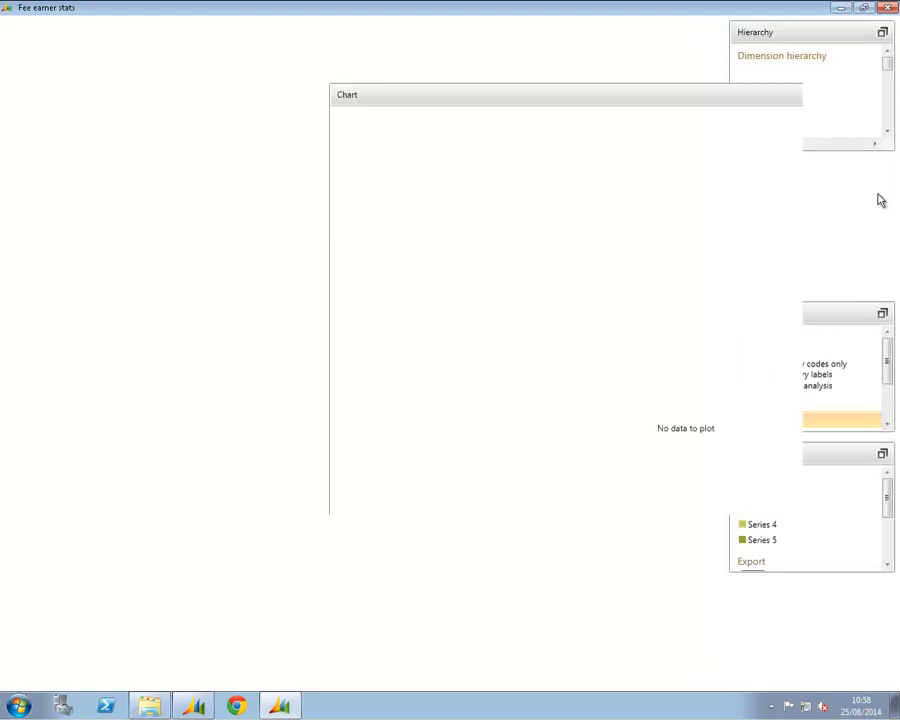
left_click(881, 313)
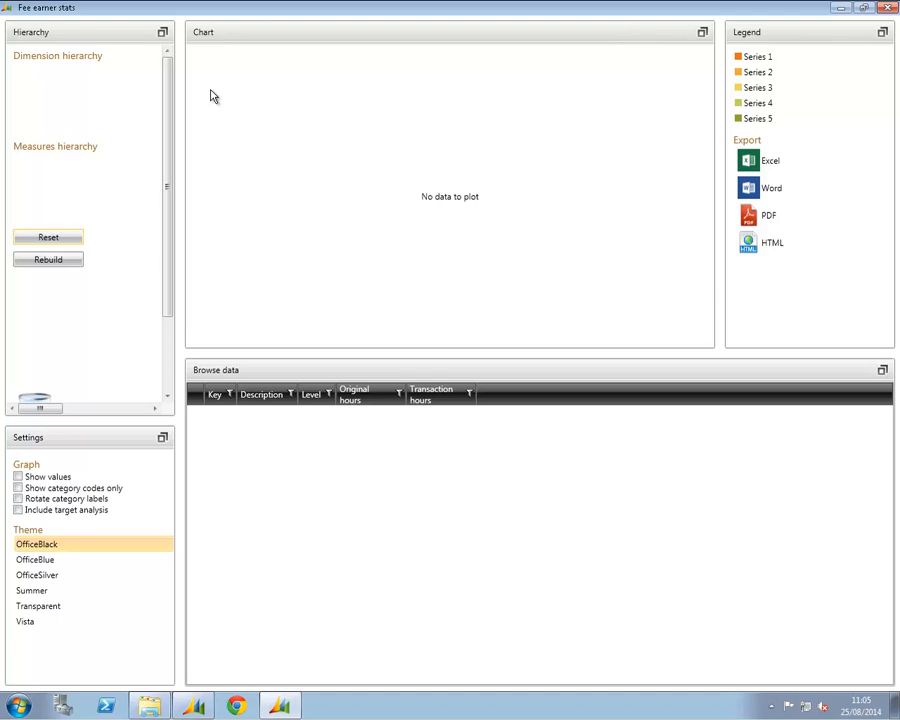
Enlarge the Hierarchy pane and add Invoice Status, Invoice Date Year and Invoice Date Month to the dimension hierarchy
left_click(162, 34)
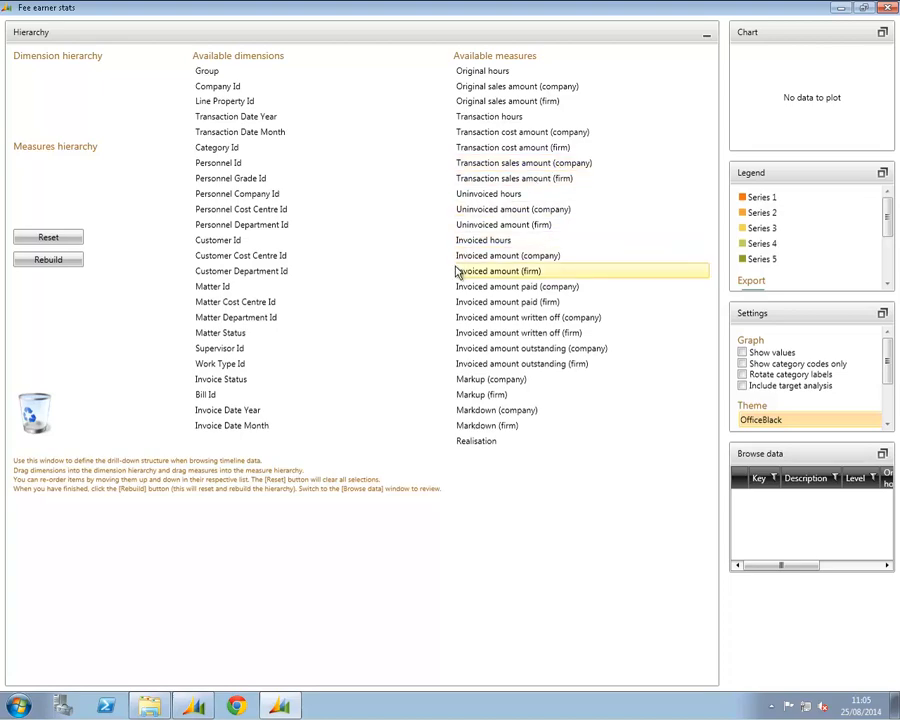
left_click(232, 384)
left_click(255, 410)
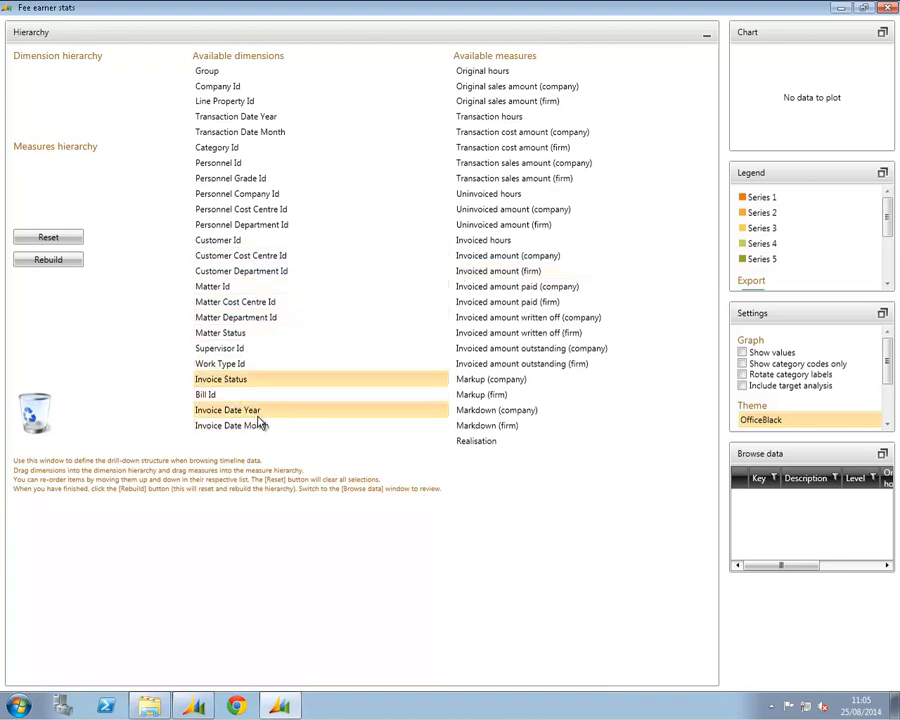
left_click(258, 425)
left_click_drag(266, 380, 108, 98)
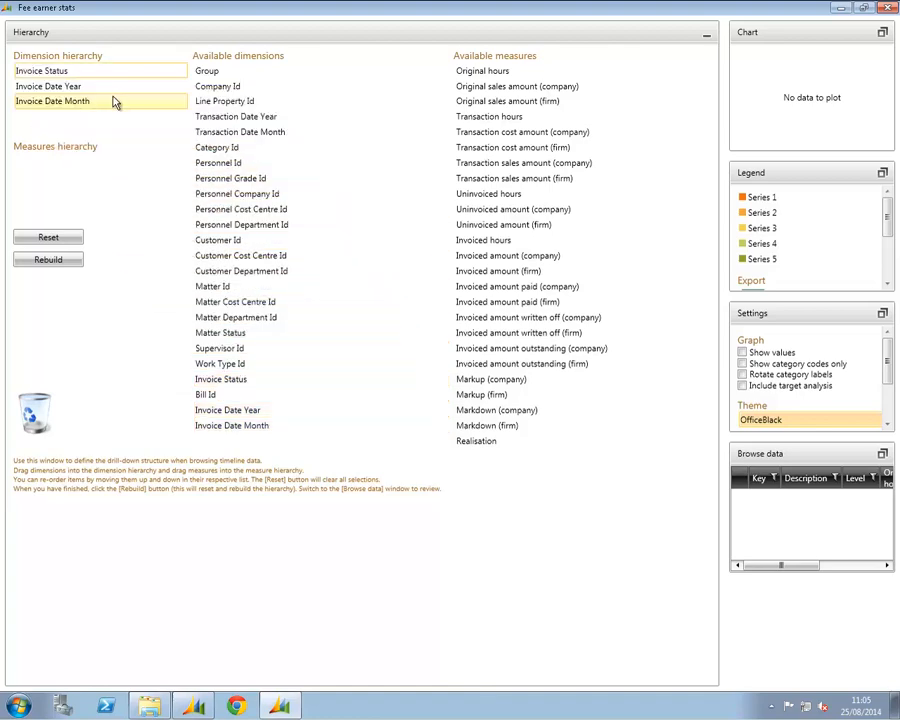
Add Original hours, Uninvoiced hours and Invoiced hours to the measures hierarchy and rebuild the data
left_click(500, 74)
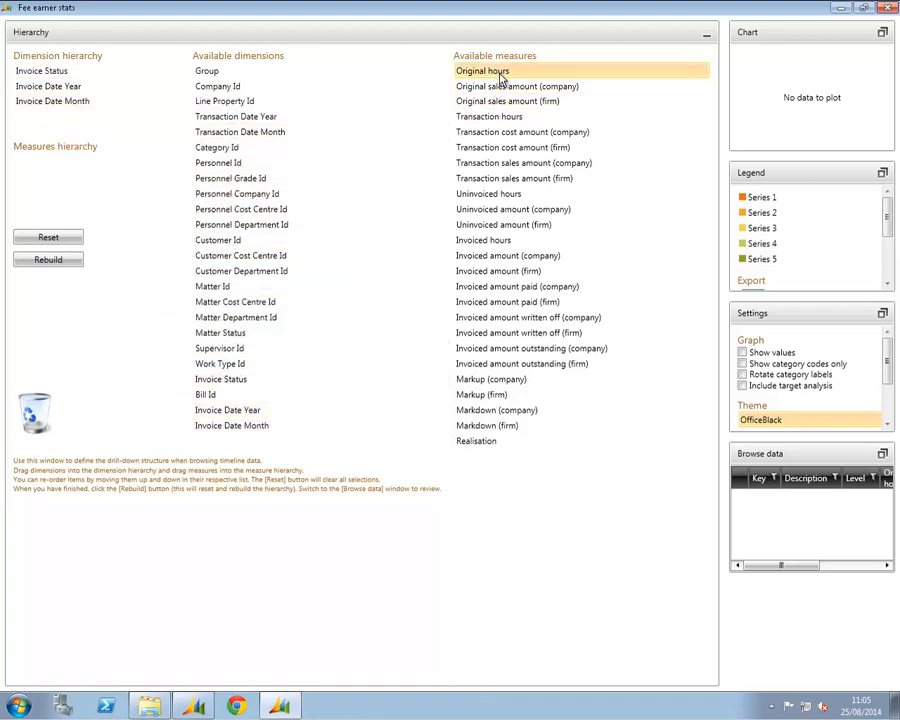
left_click(509, 197)
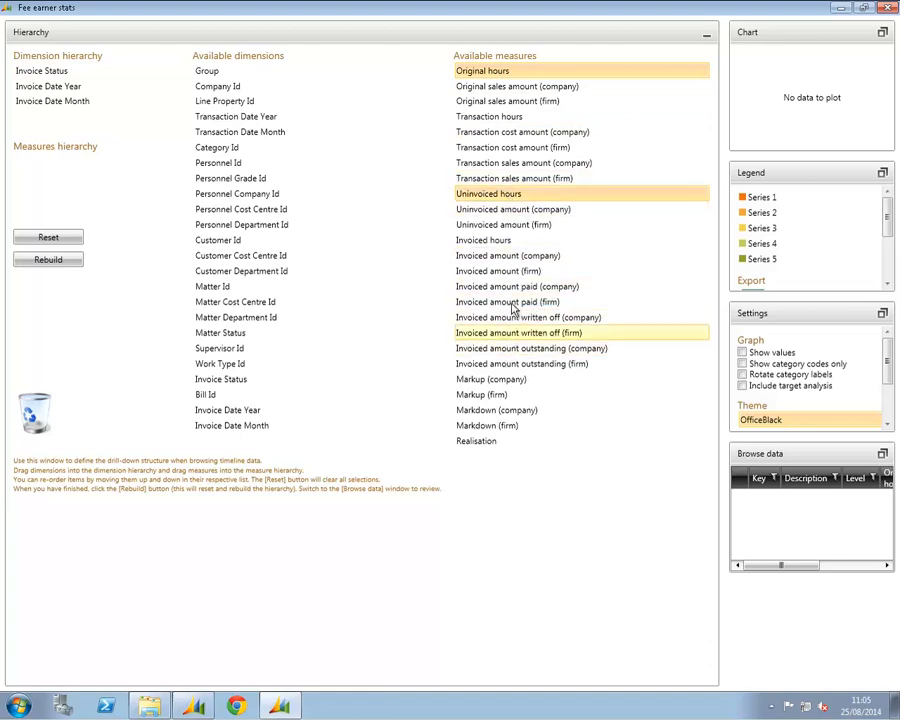
left_click(516, 240)
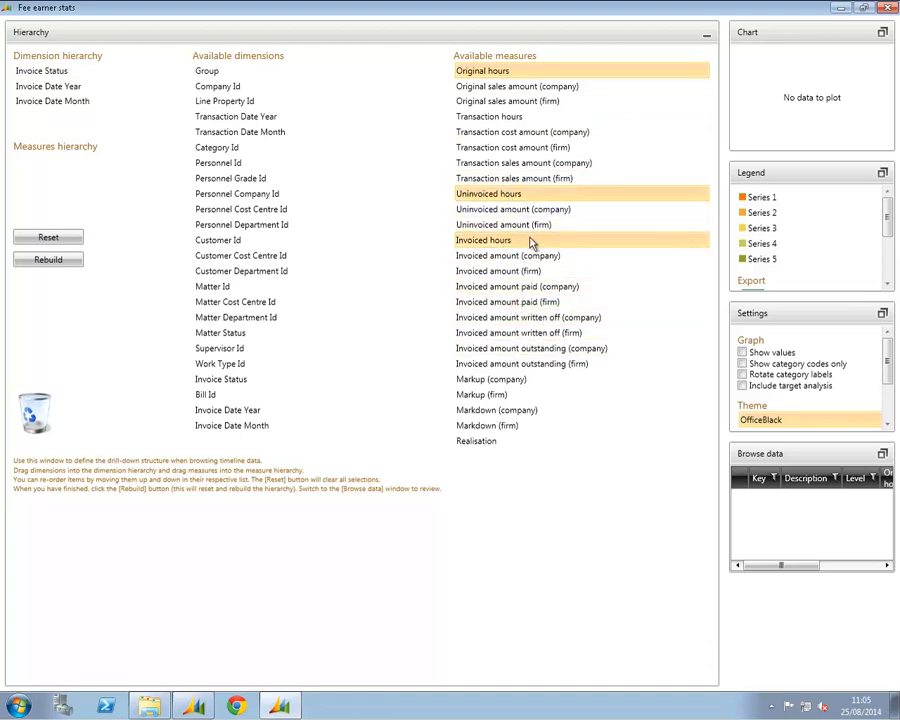
left_click_drag(532, 243, 96, 181)
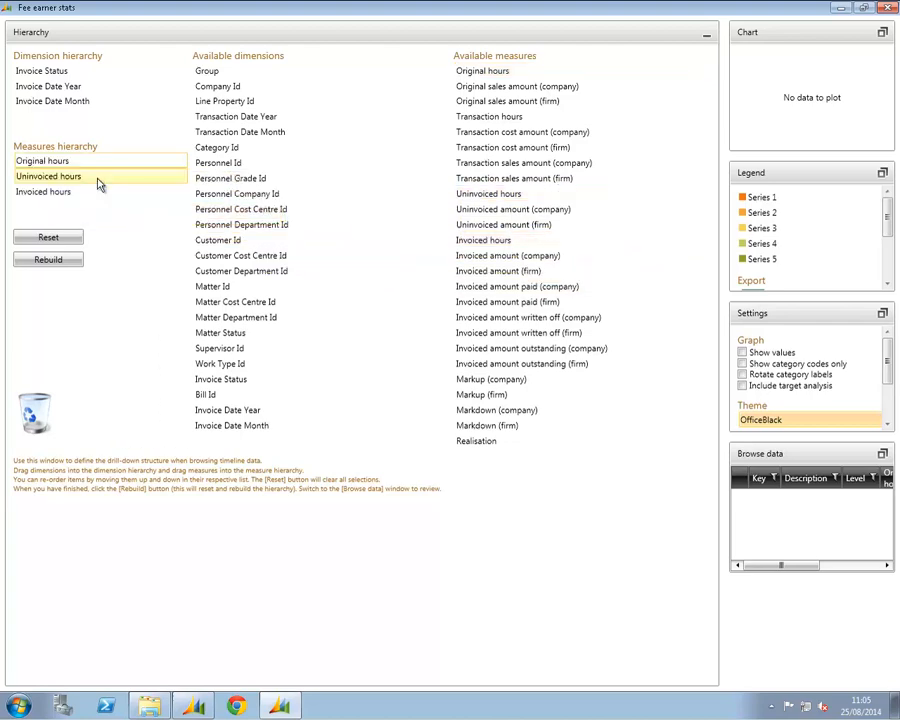
left_click(58, 261)
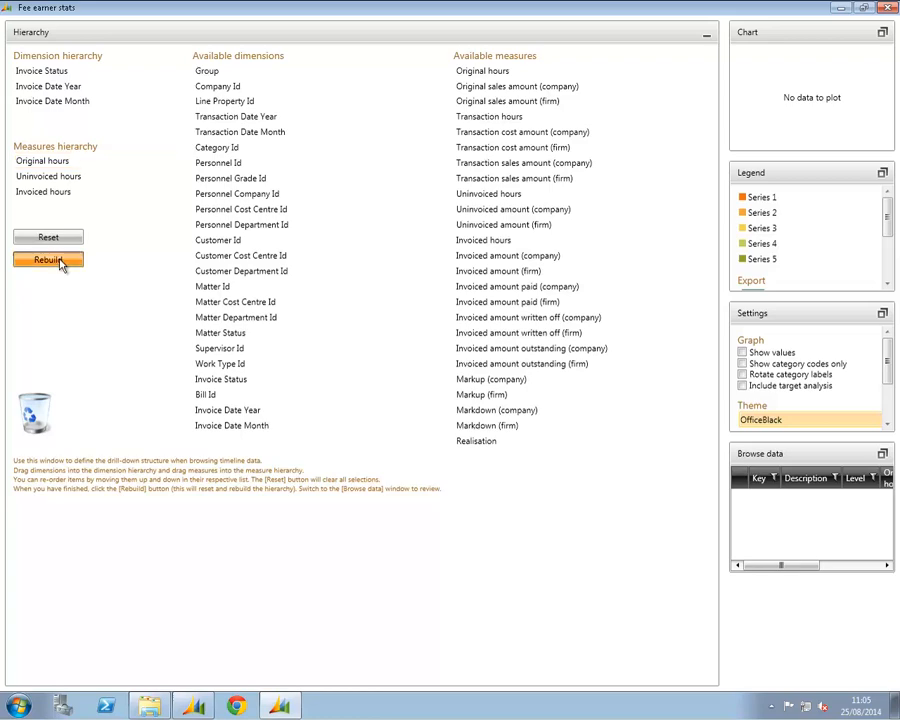
Enlarge the Browse data pane, drill down through Invoiced and 2014, and inspect the invoiced hours of month 3
left_click(885, 458)
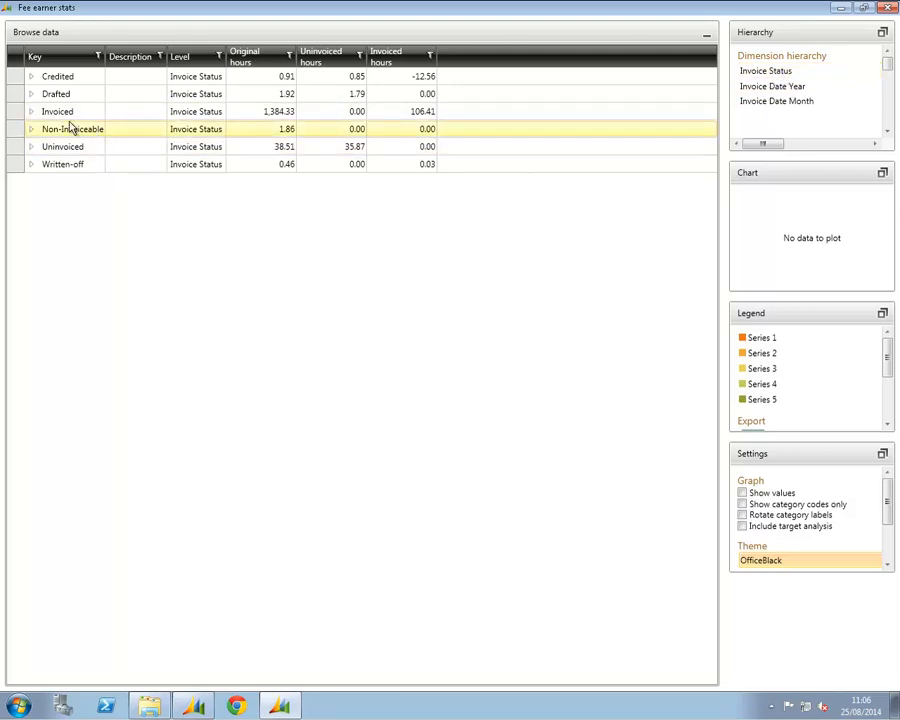
left_click(31, 112)
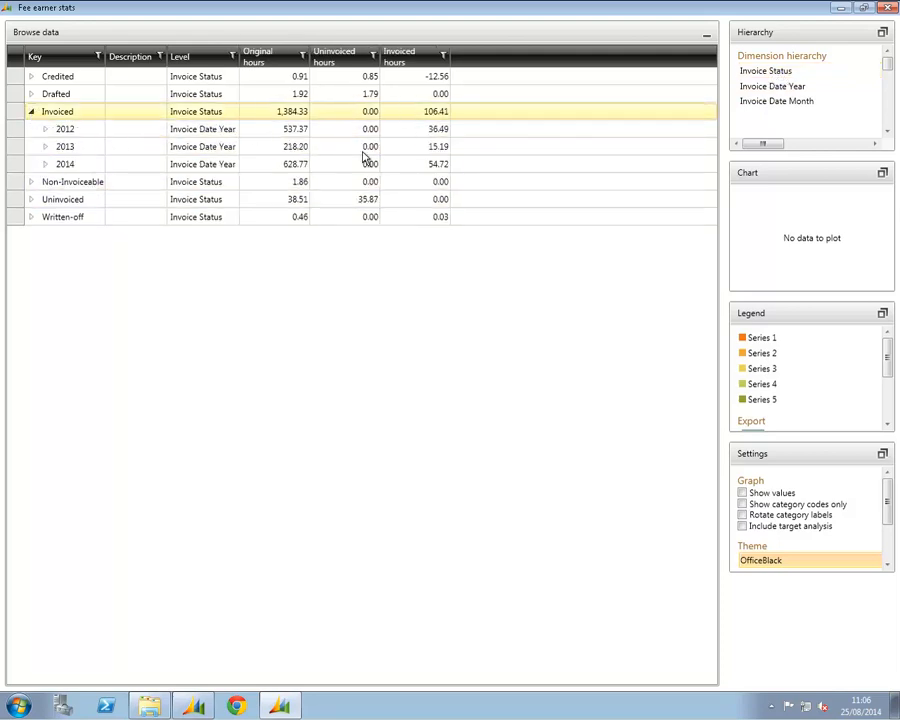
left_click(786, 88)
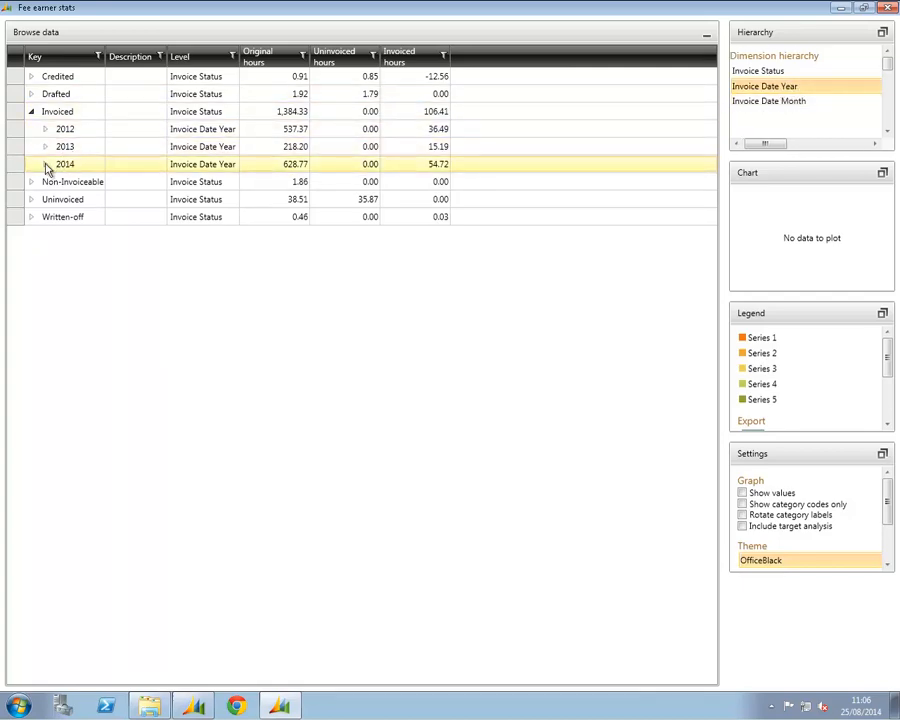
left_click(45, 165)
left_click(116, 216)
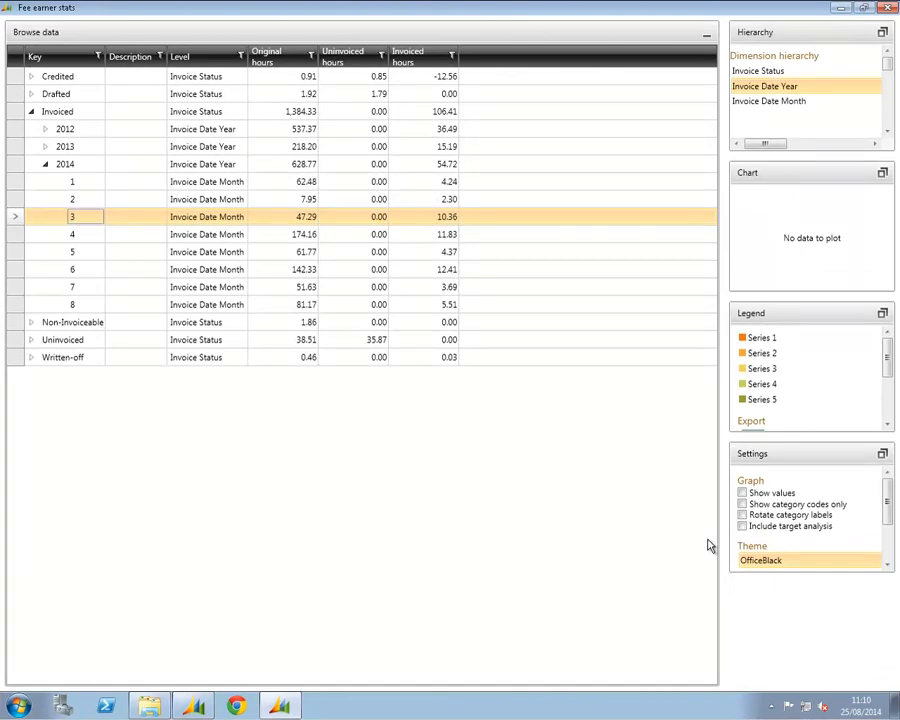
double_click(447, 223)
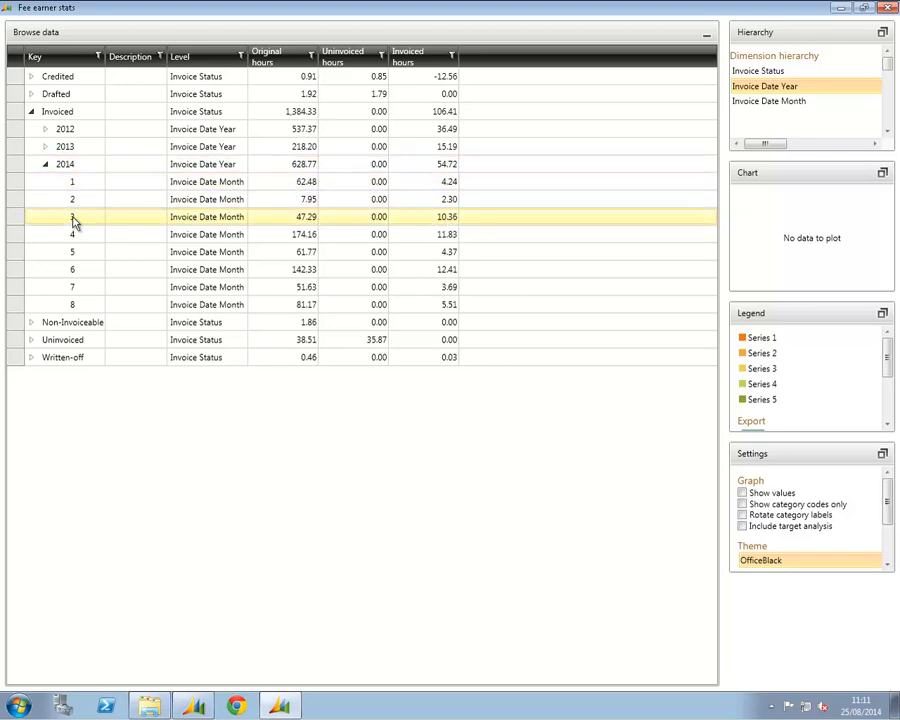
left_click(73, 220)
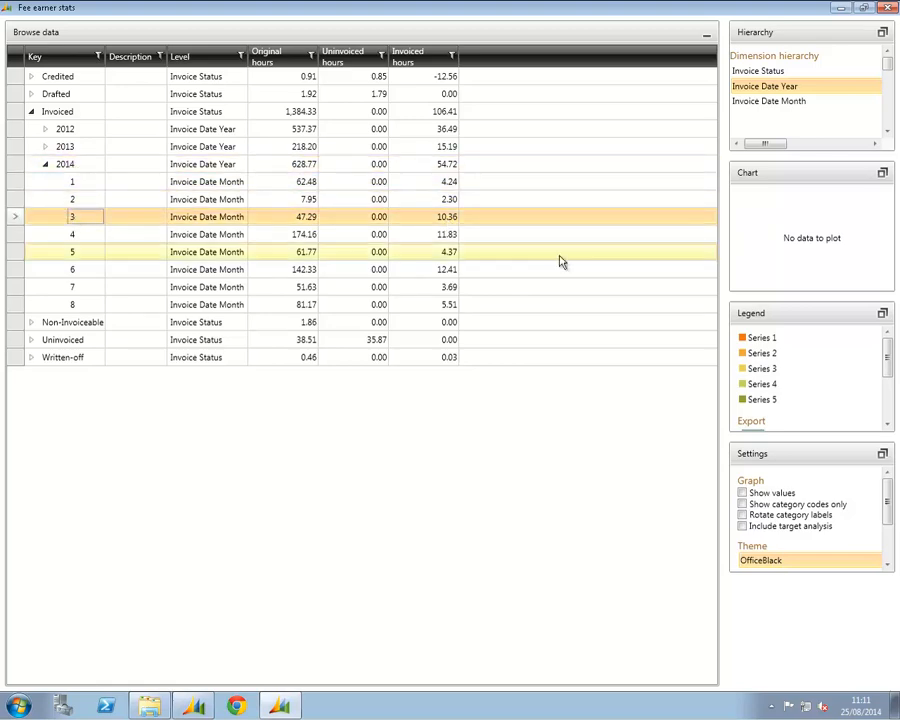
Add Bill Id below Invoice Date Month in the dimension hierarchy and rebuild the data
left_click(883, 34)
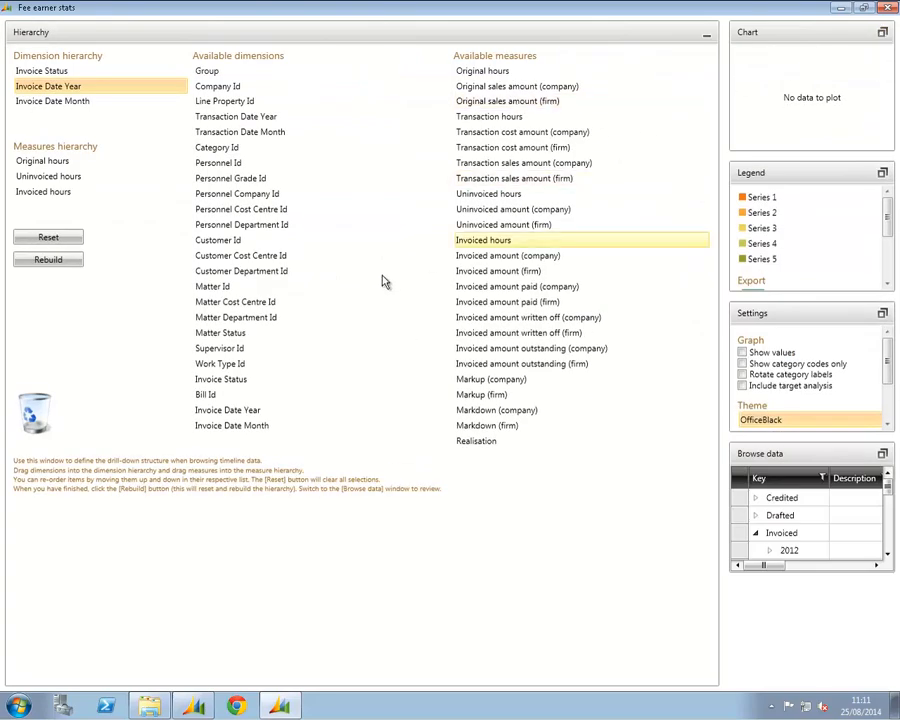
left_click_drag(210, 395, 85, 117)
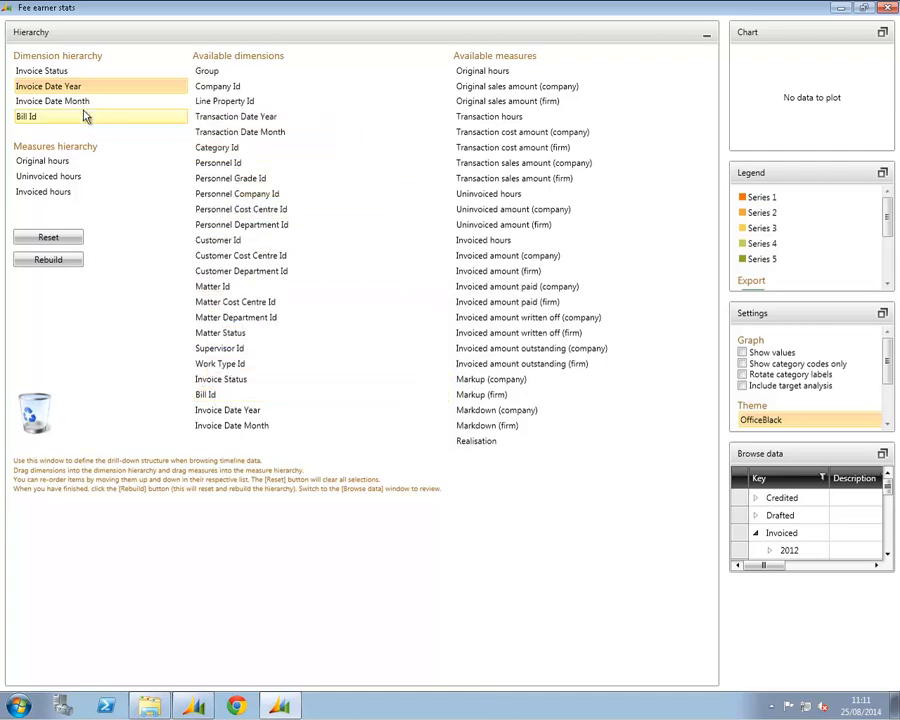
left_click(55, 259)
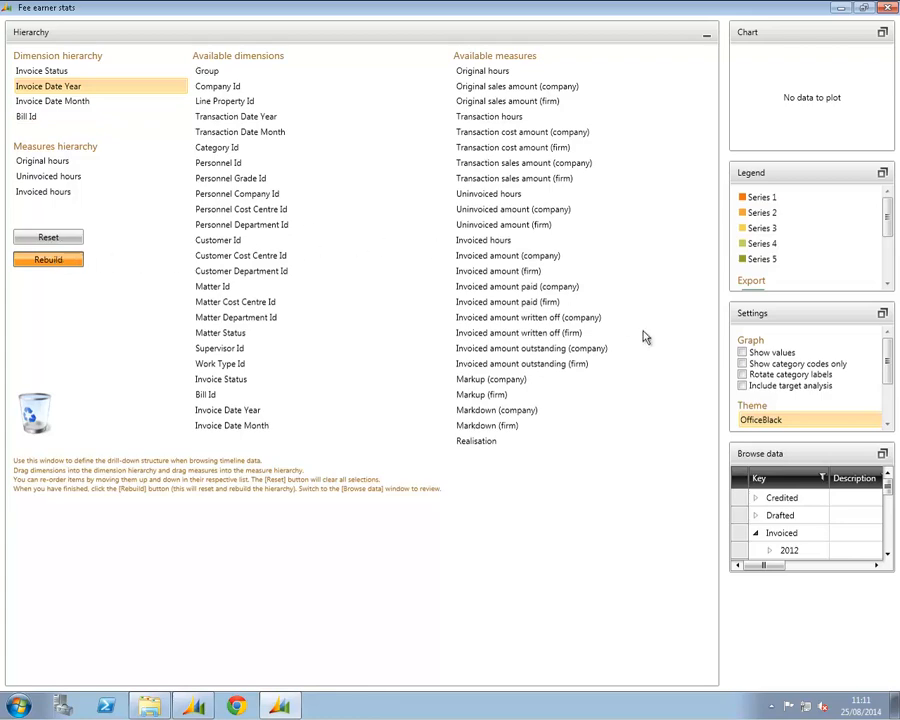
Enlarge the Browse data pane and expand Invoiced, 2014 and month 3 down to the individual bills
left_click(884, 456)
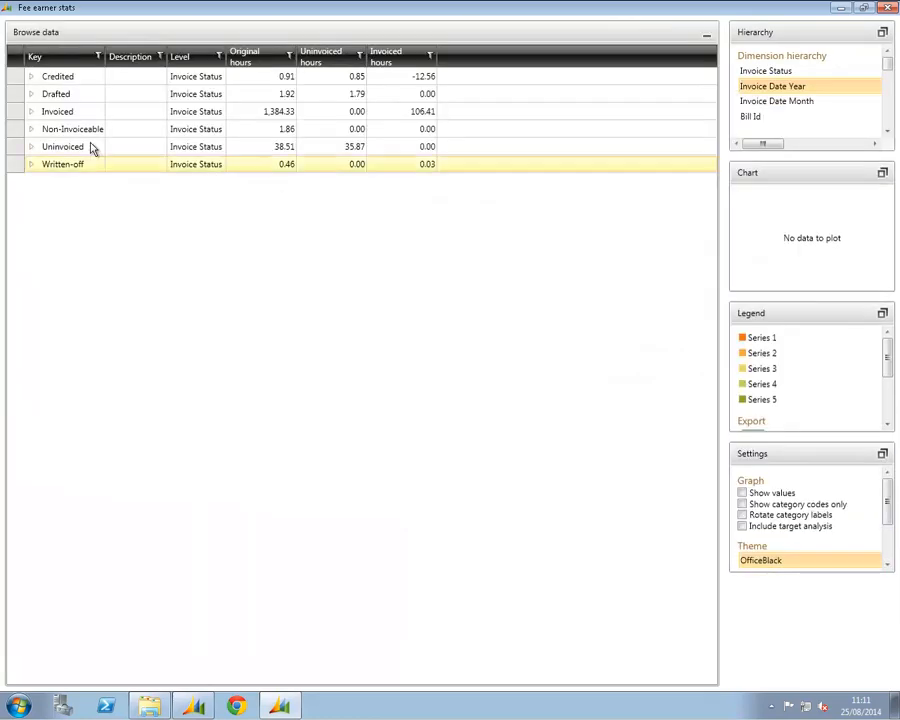
left_click(31, 111)
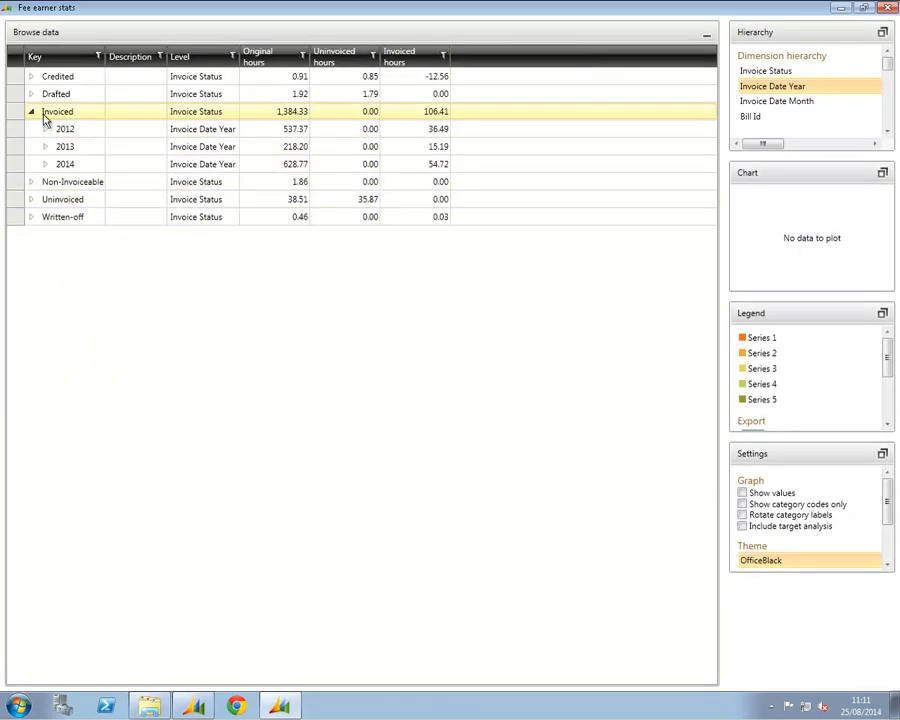
left_click(44, 164)
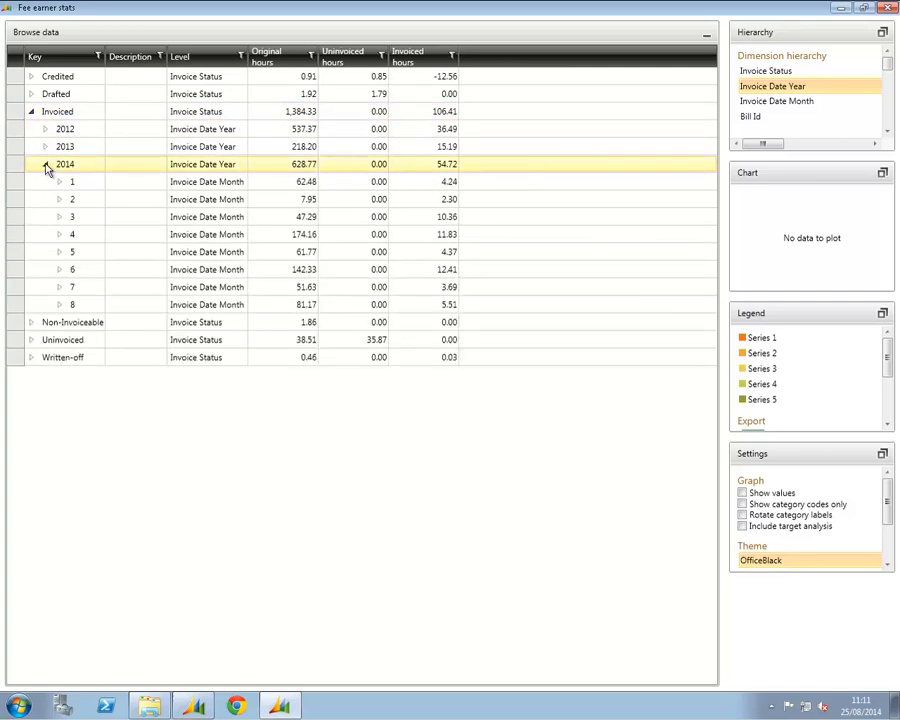
left_click(83, 215)
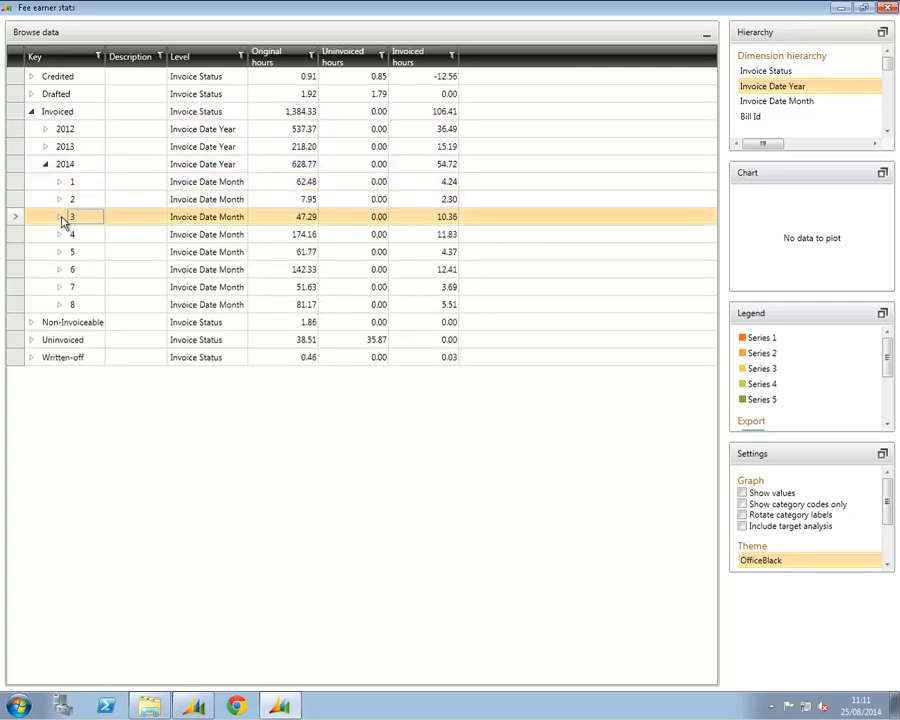
left_click(60, 216)
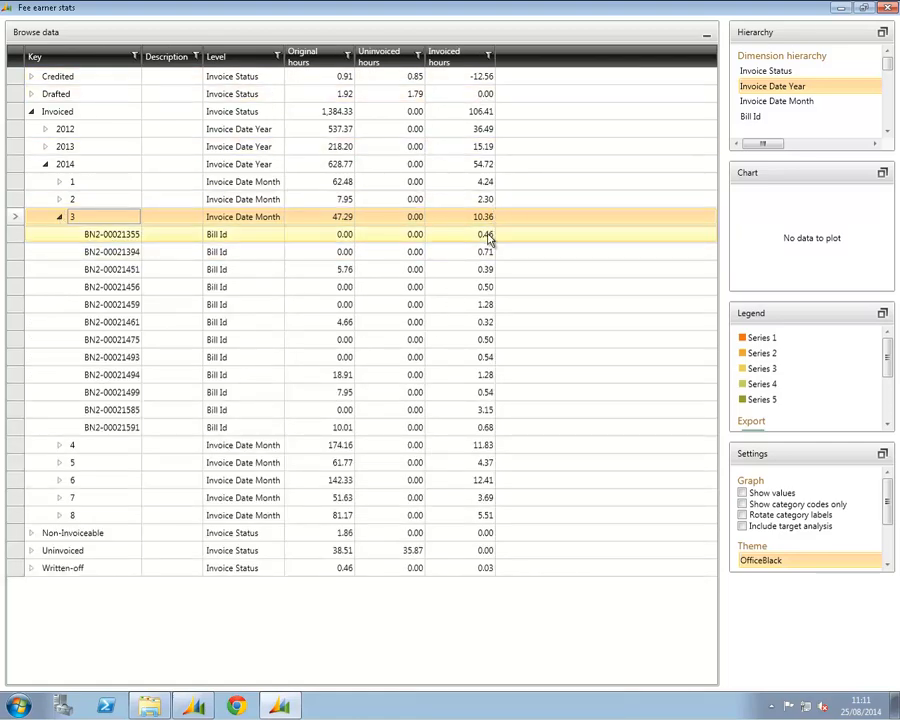
Select every bill row listed under month 3 of 2014 to review their invoiced hours together
left_click(487, 236, "ctrl")
left_click(482, 253, "ctrl")
left_click(482, 219, "ctrl")
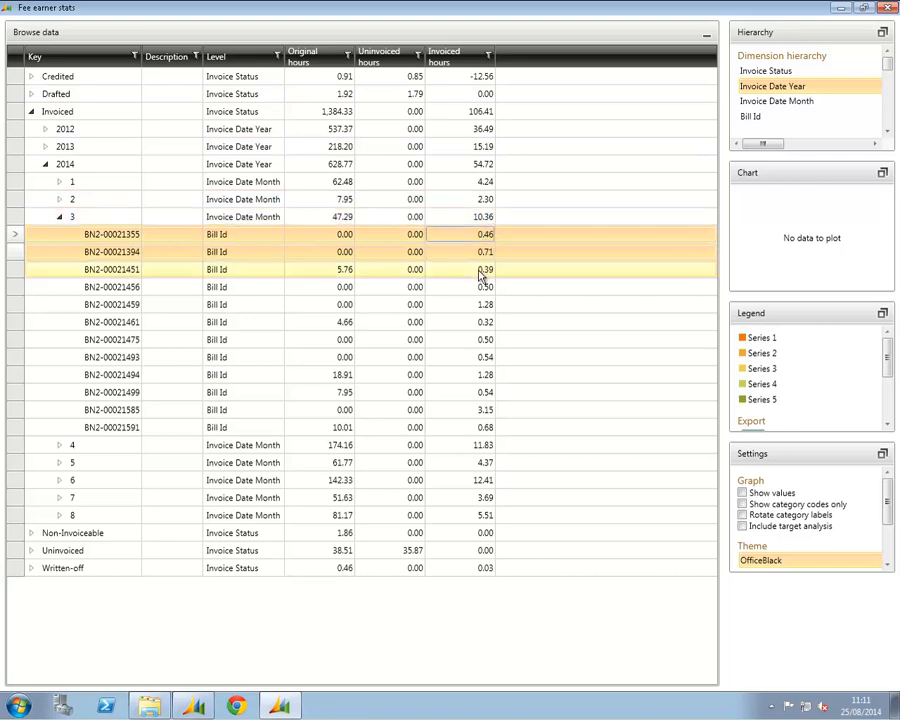
left_click(481, 271, "ctrl")
left_click(477, 288, "ctrl")
left_click(476, 305, "ctrl")
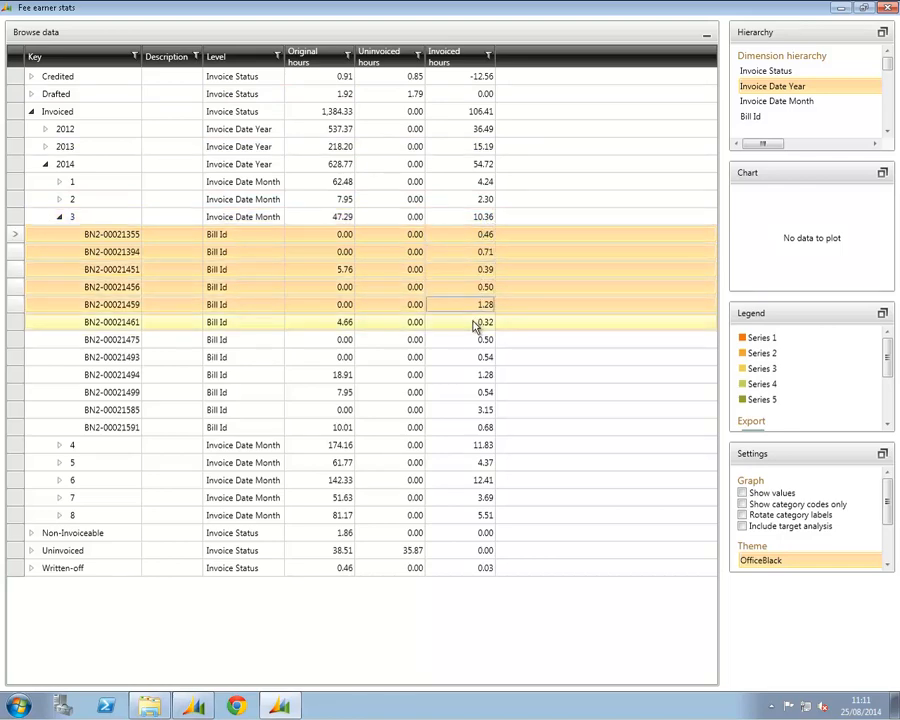
left_click(476, 323, "ctrl")
left_click(475, 340, "ctrl")
left_click(475, 357, "ctrl")
left_click(475, 375, "ctrl")
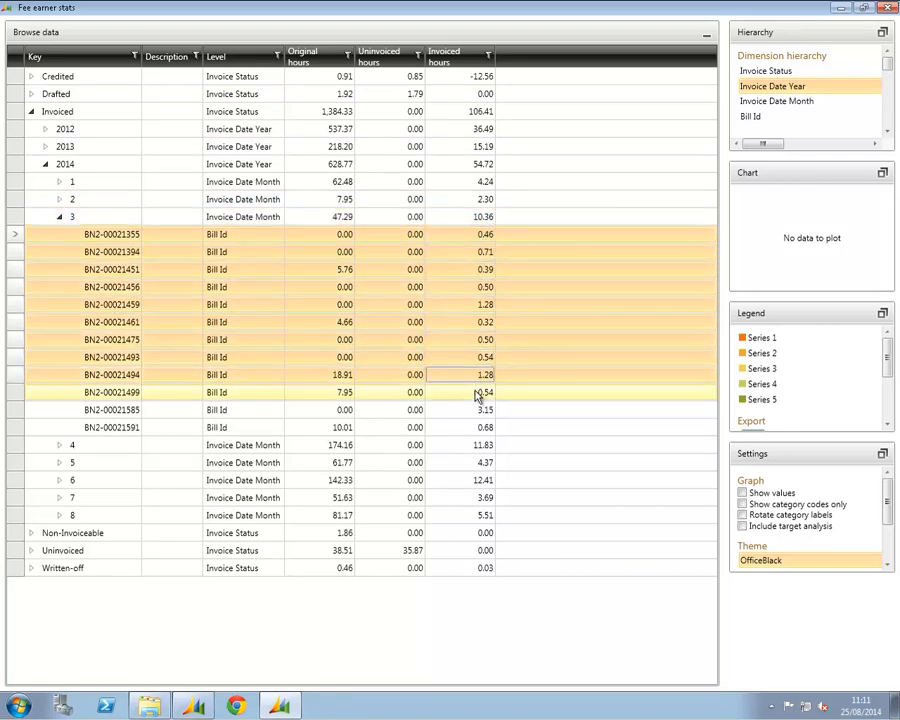
left_click(476, 393, "ctrl")
left_click(473, 411, "ctrl")
left_click(475, 428, "ctrl")
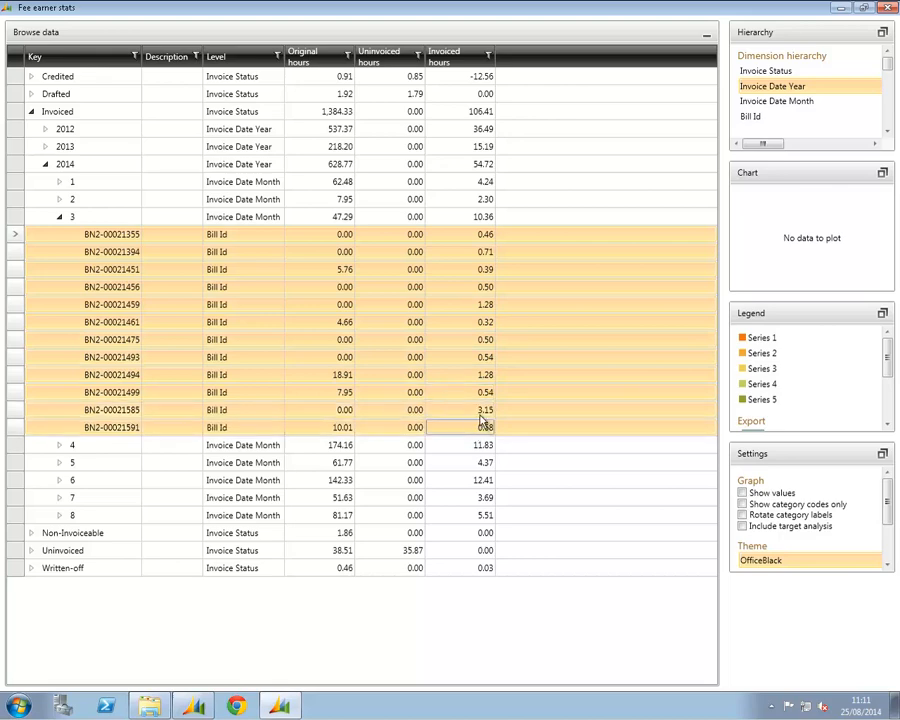
Open the timeline transactions behind the invoiced hours and examine their details across the date, category and further columns
left_click(480, 324)
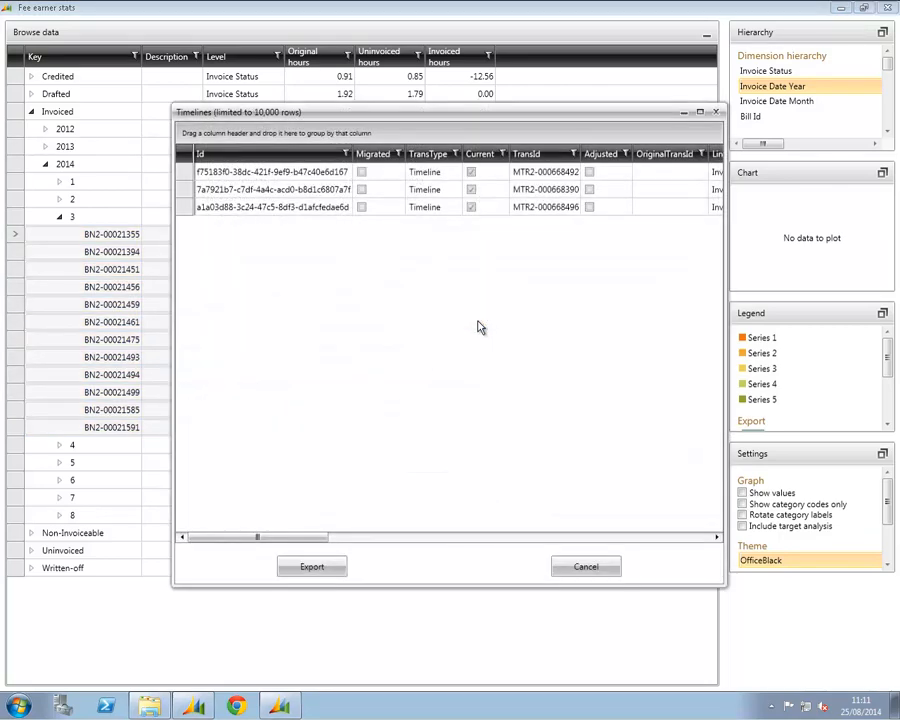
left_click_drag(418, 119, 341, 86)
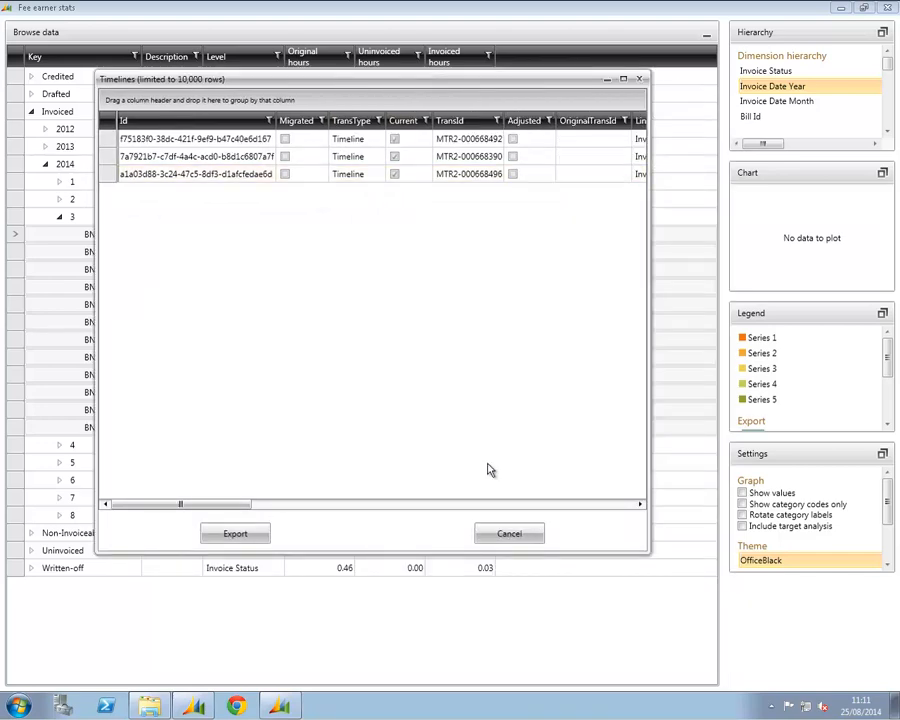
left_click(472, 505)
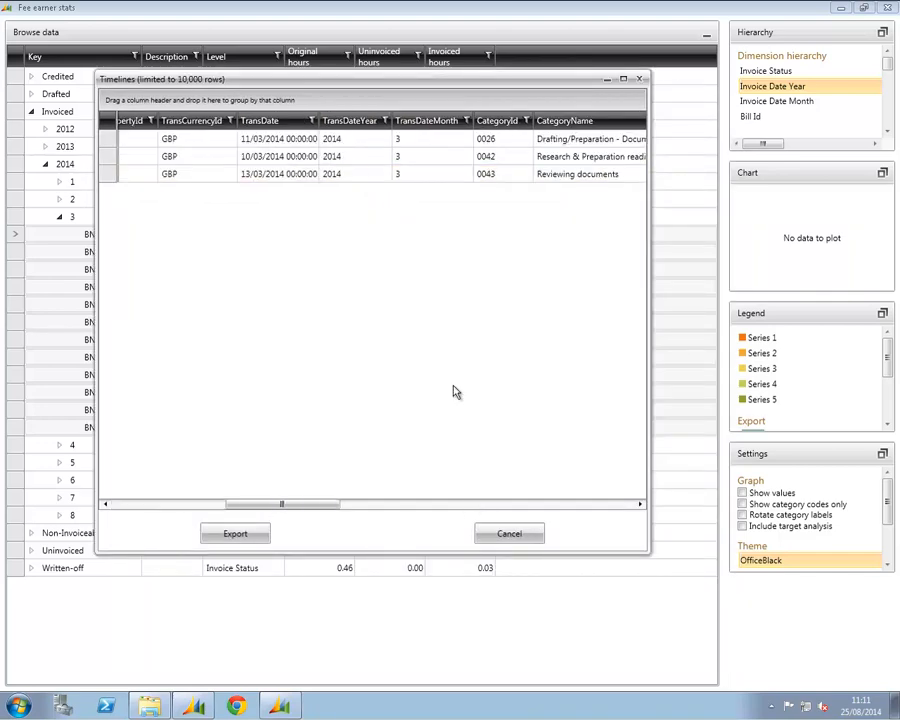
left_click_drag(284, 507, 566, 520)
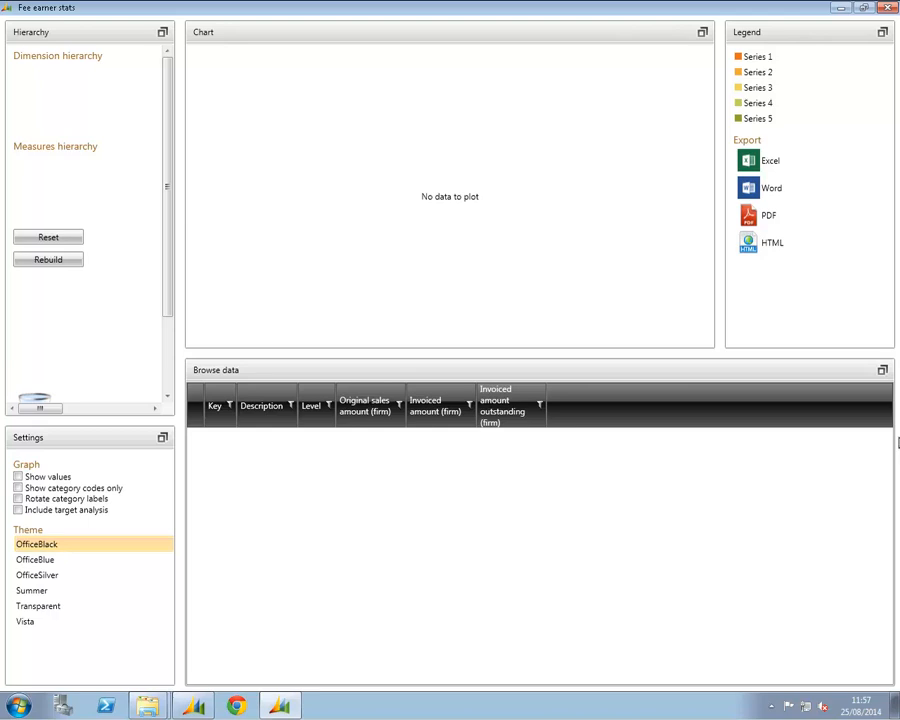
Build the dimension hierarchy from Invoice Status, Invoice Date Year and Invoice Date Month
left_click(162, 32)
left_click(238, 380)
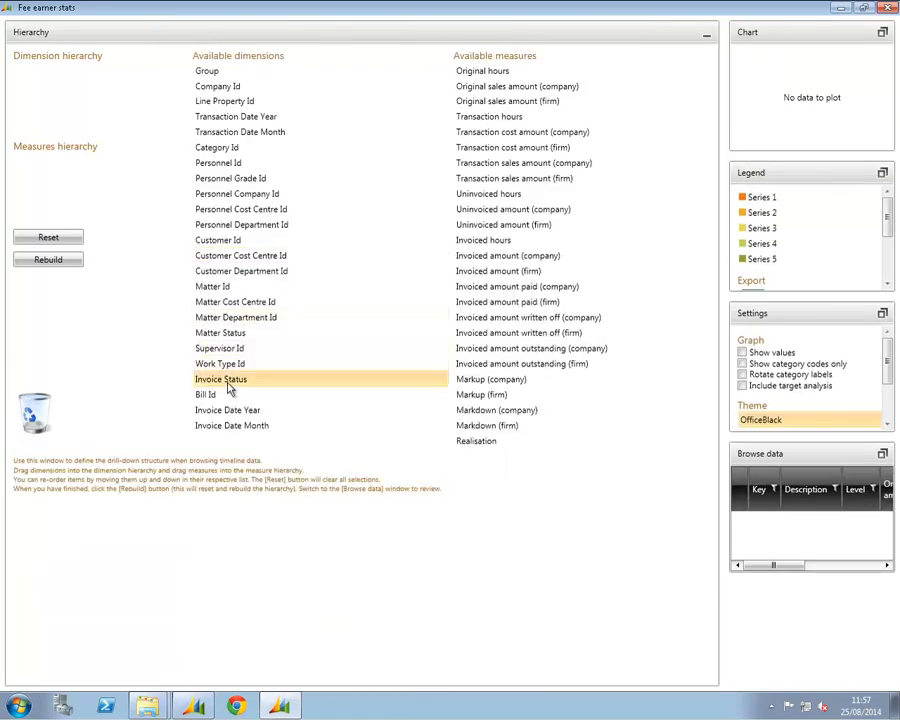
left_click(230, 410, "ctrl")
left_click(230, 425, "ctrl")
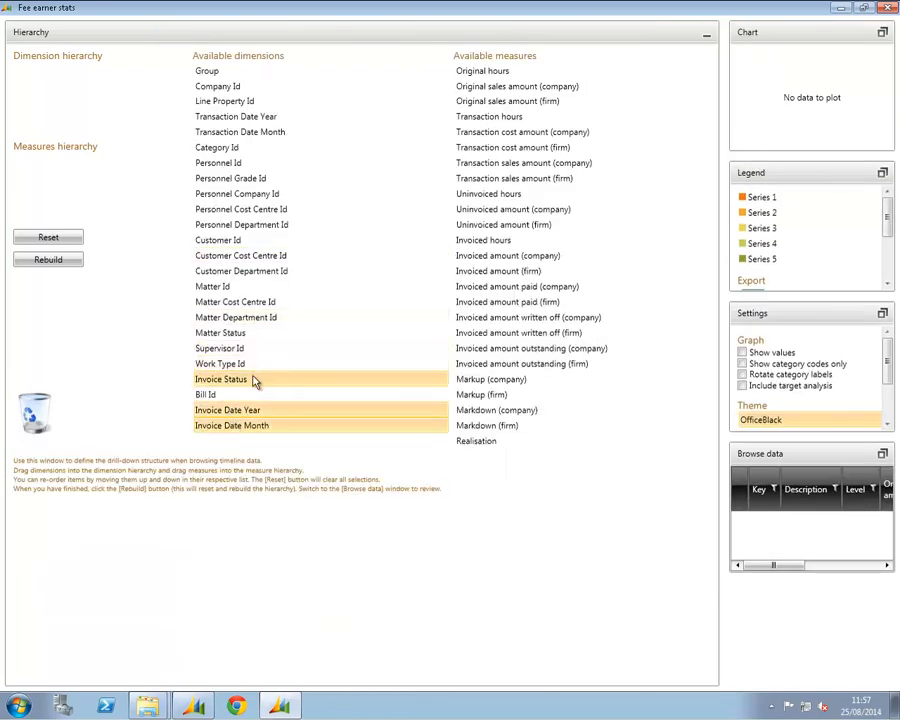
left_click_drag(252, 378, 105, 88)
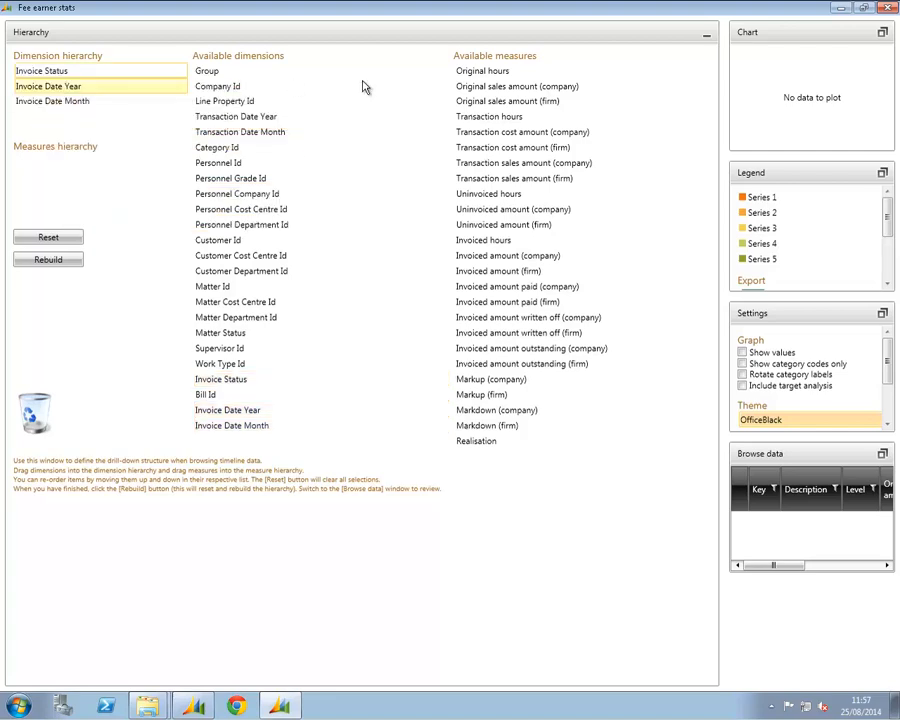
Add Original sales amount (firm), Invoiced amount (firm) and Invoiced amount outstanding (firm) to the measures hierarchy and rebuild the data
left_click(480, 104)
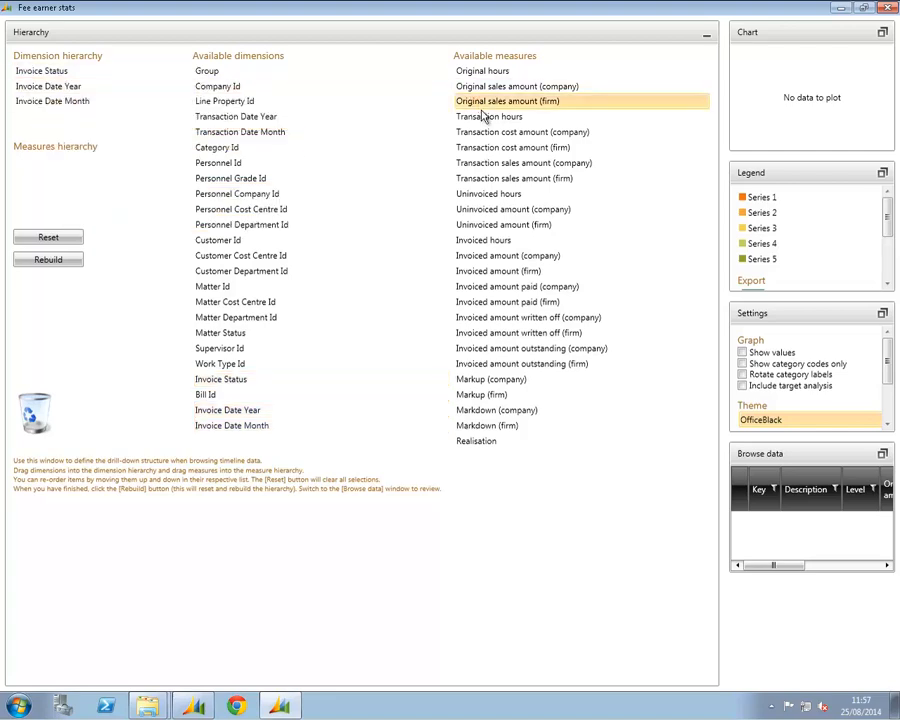
left_click(497, 272, "ctrl")
left_click(510, 366, "ctrl")
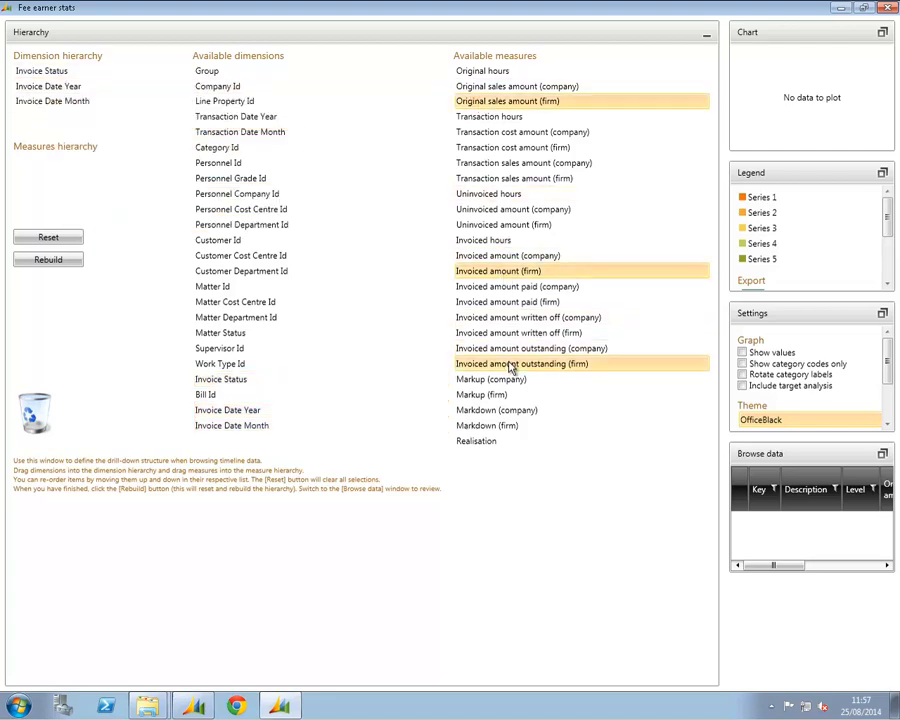
left_click_drag(505, 369, 100, 170)
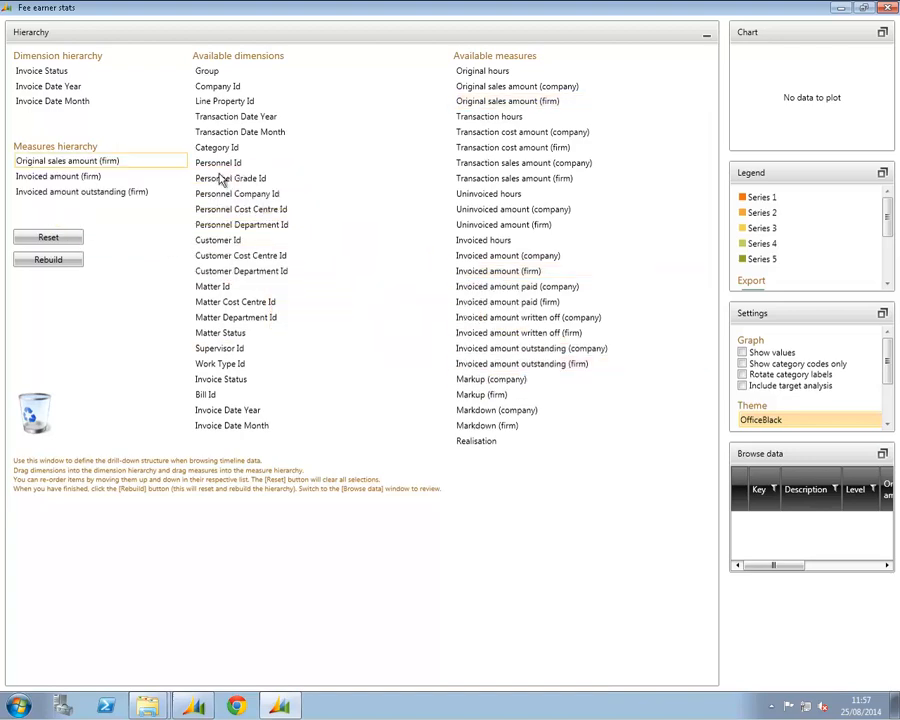
left_click(706, 34)
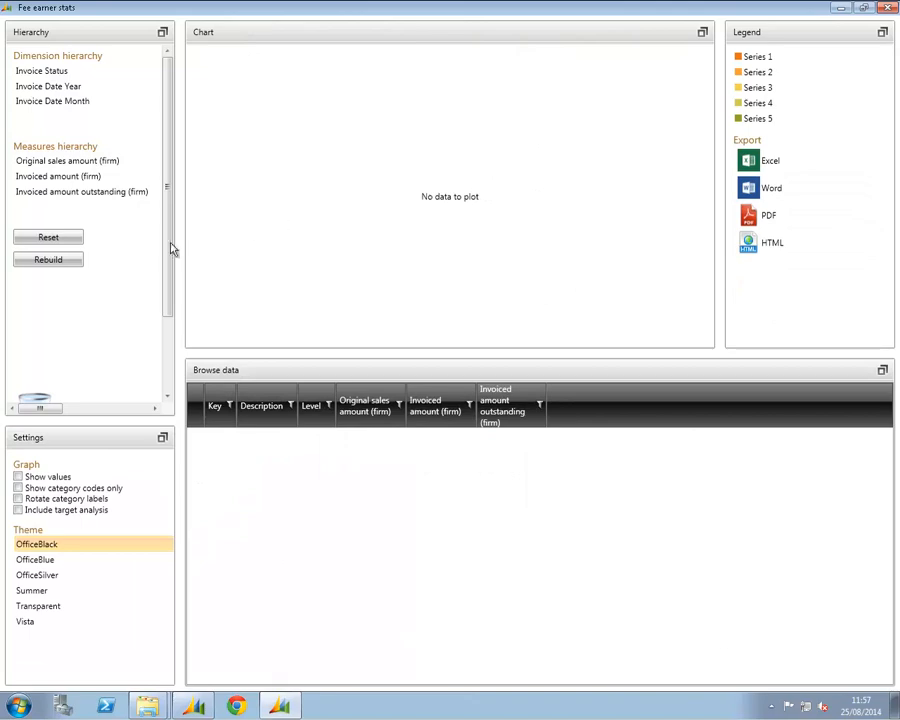
left_click(56, 260)
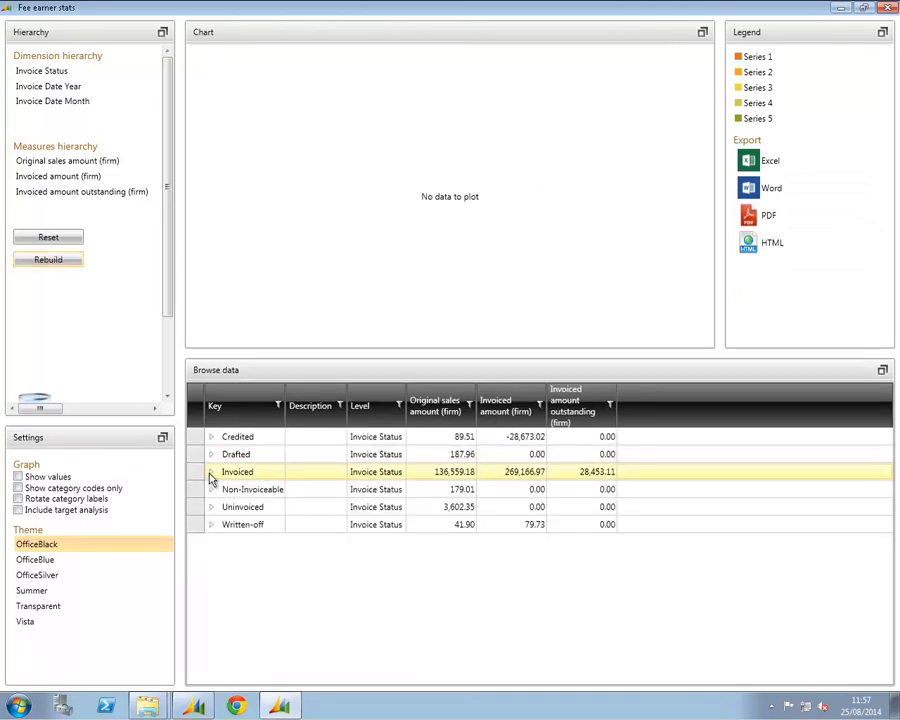
Expand the Invoiced status and plot its 2012, 2013 and 2014 rows together in the chart
left_click(211, 474)
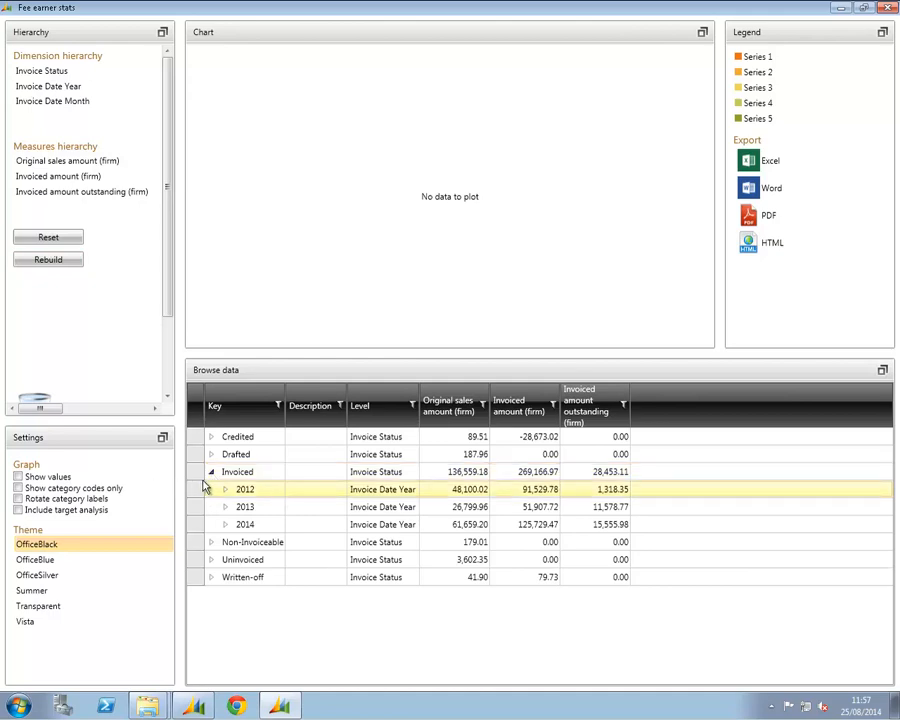
left_click(312, 490)
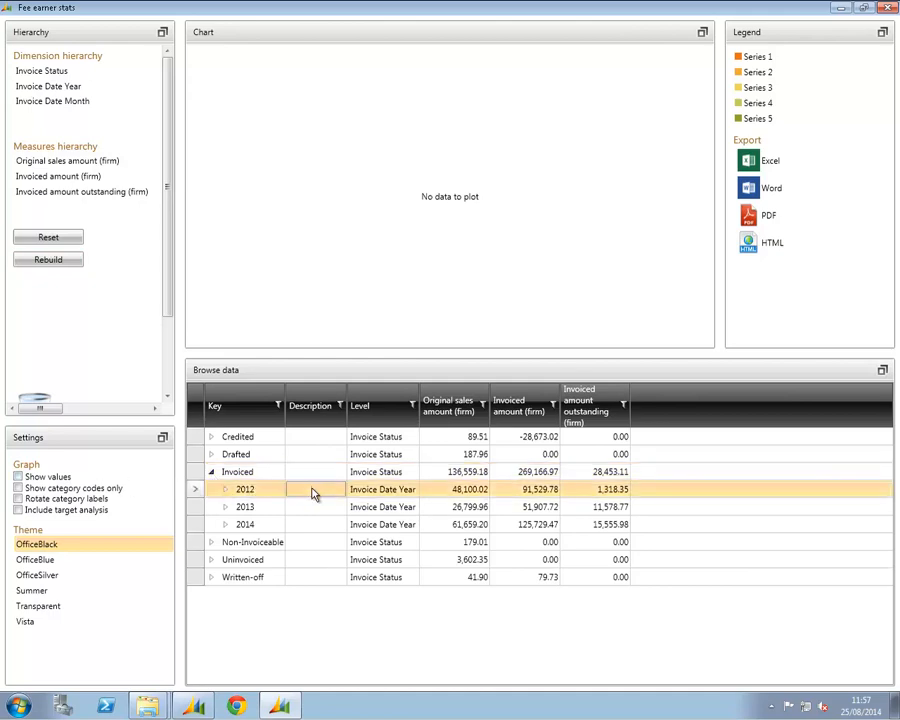
left_click(313, 506, "ctrl")
left_click(313, 519, "ctrl")
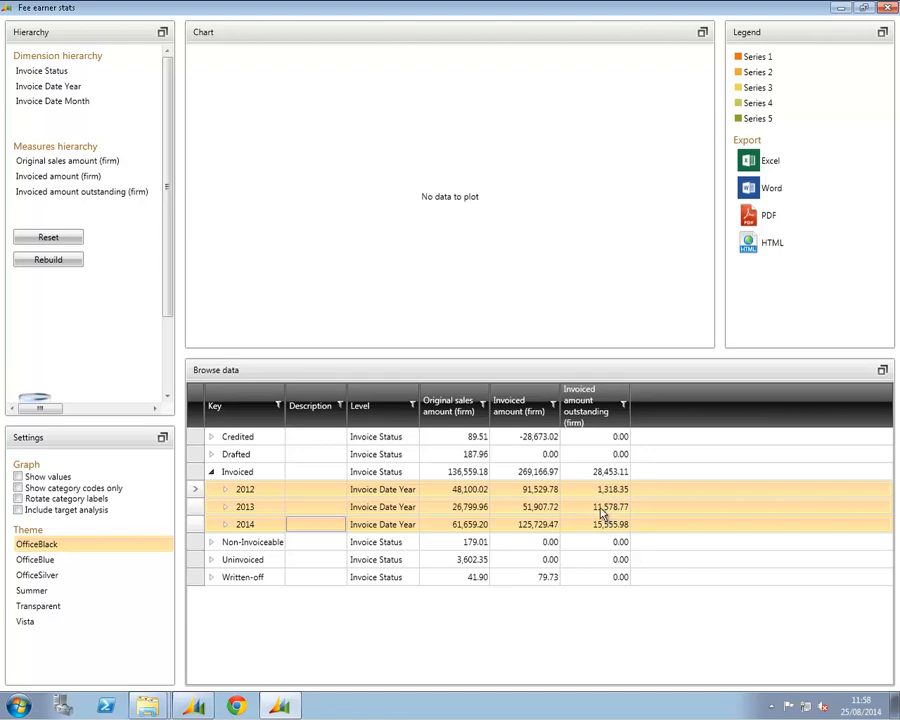
left_click_drag(603, 515, 496, 178)
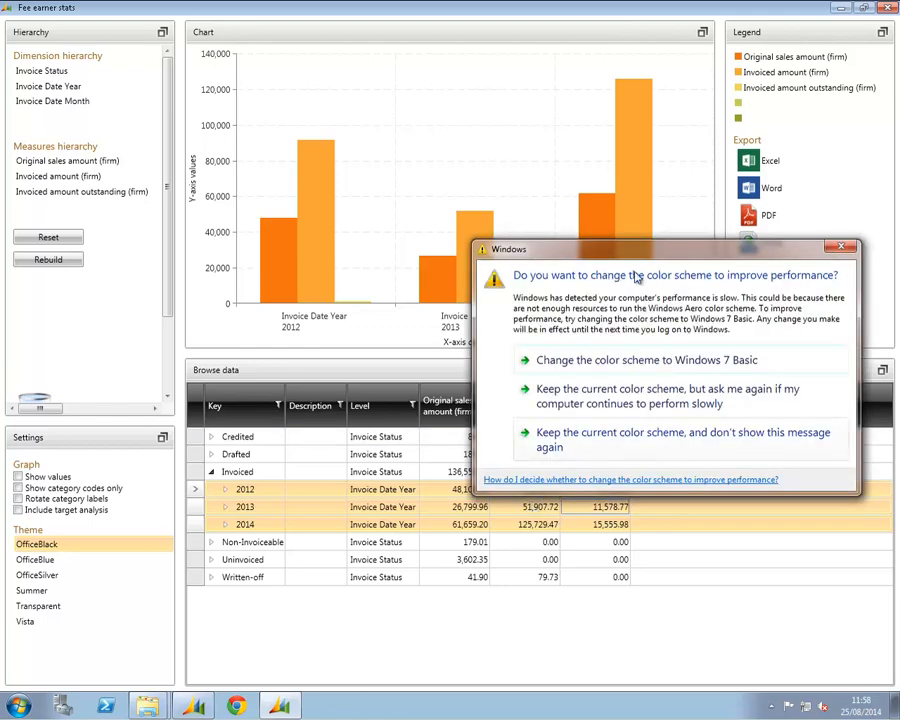
Dismiss the Windows color scheme prompt and replot the chart with only the 2012 and 2013 rows
left_click(841, 248)
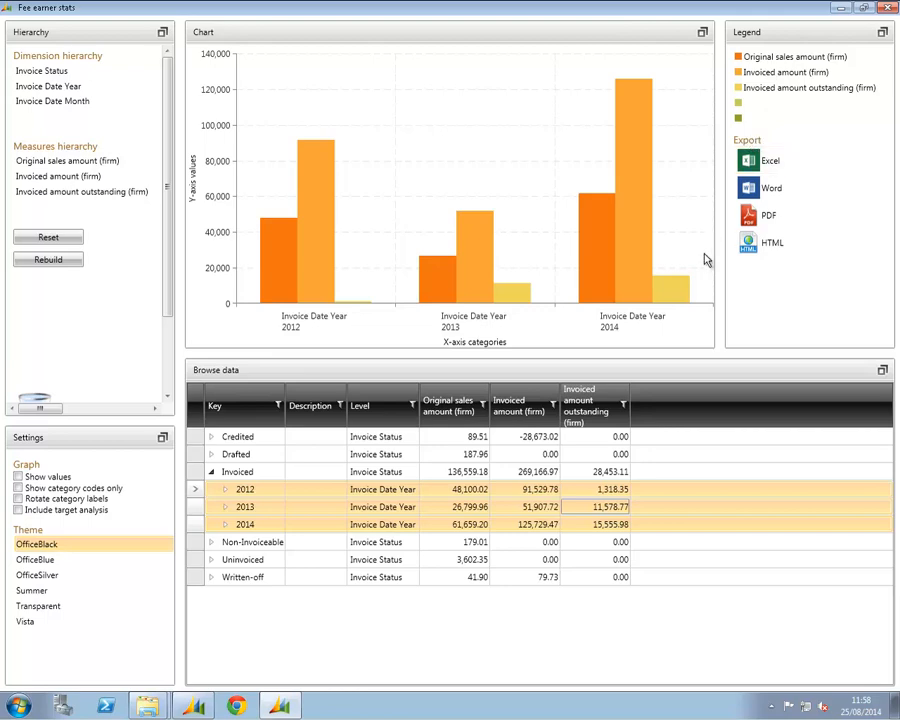
left_click(530, 530, "ctrl")
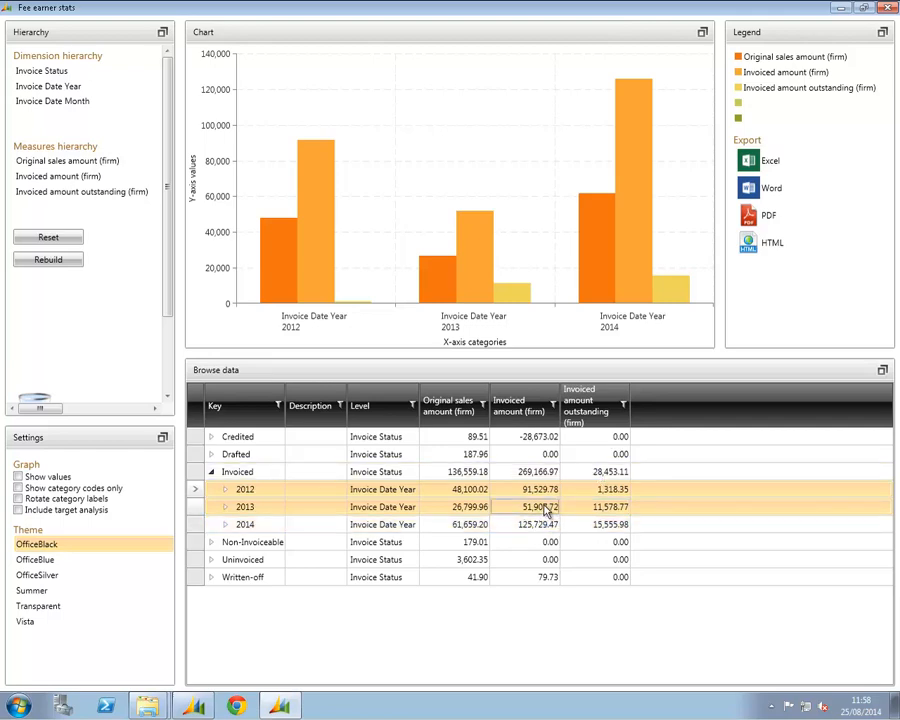
left_click_drag(547, 511, 517, 208)
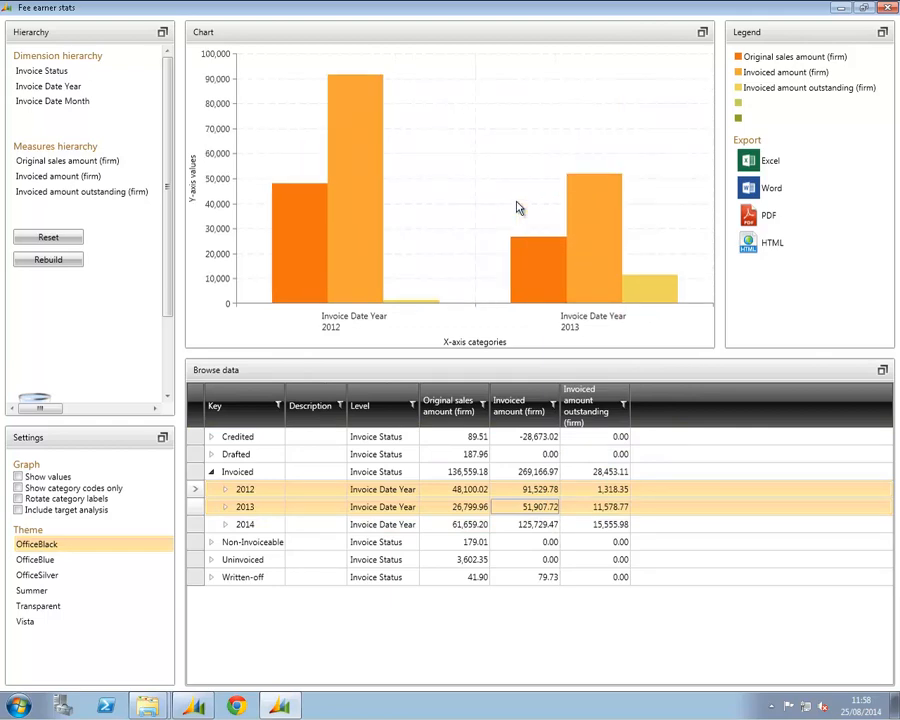
Expand 2014 under Invoiced and plot its months 1 to 8 in the chart
left_click(275, 509)
left_click(228, 526)
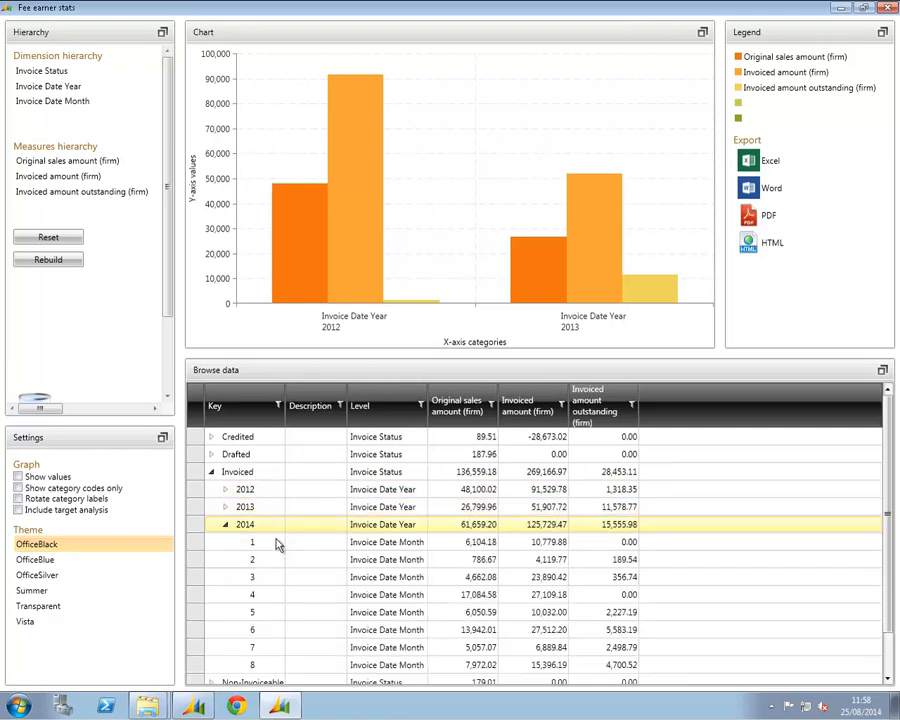
left_click(296, 544)
left_click_drag(303, 571, 304, 666)
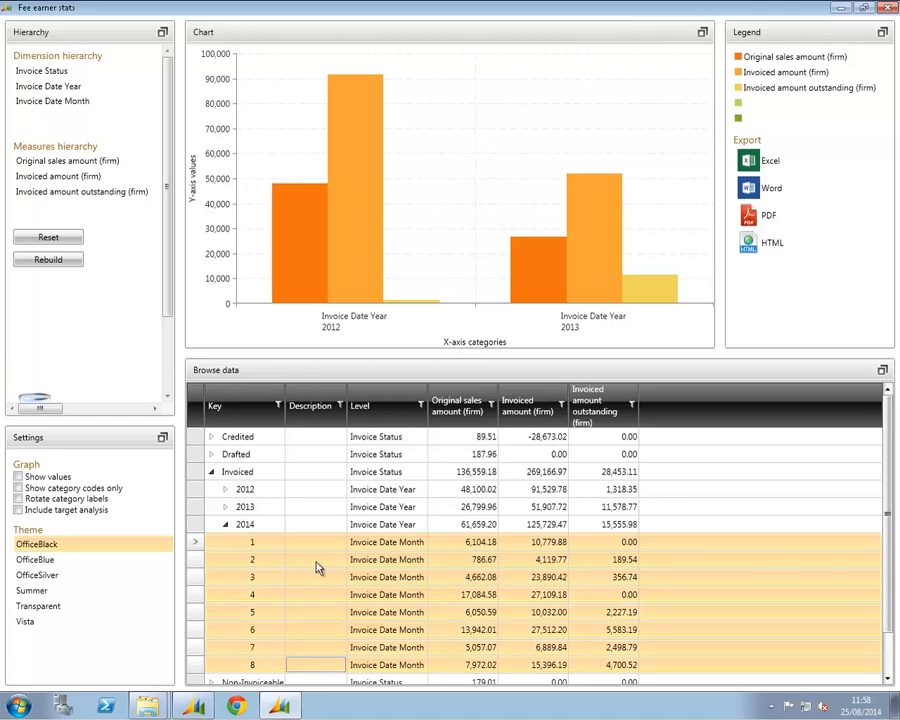
left_click_drag(316, 562, 443, 186)
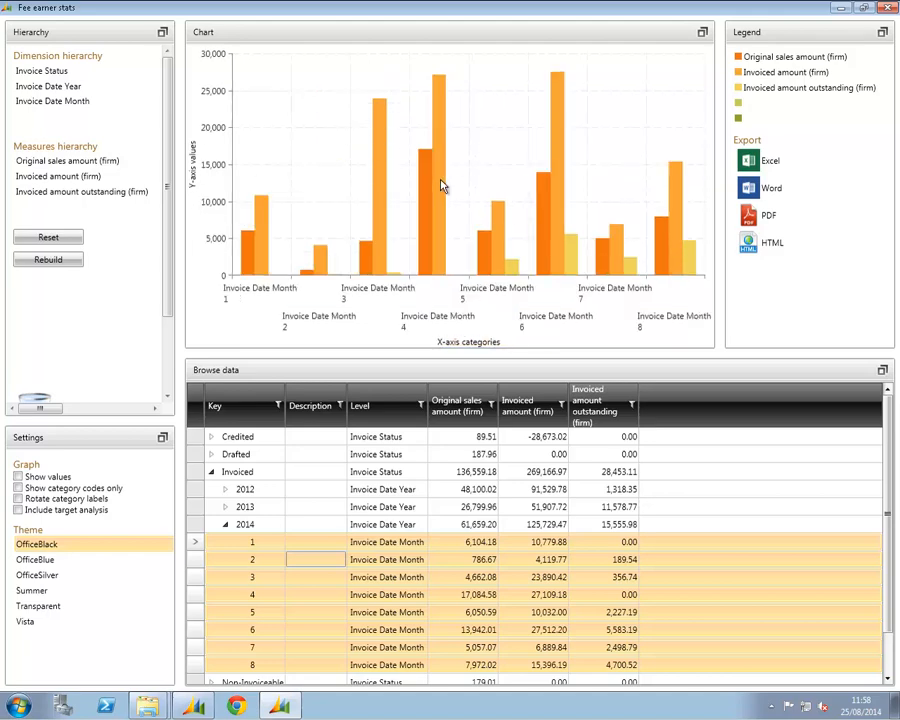
Enable values, category codes only and rotated category labels for the graph, and replot the 2014 months
left_click(19, 478)
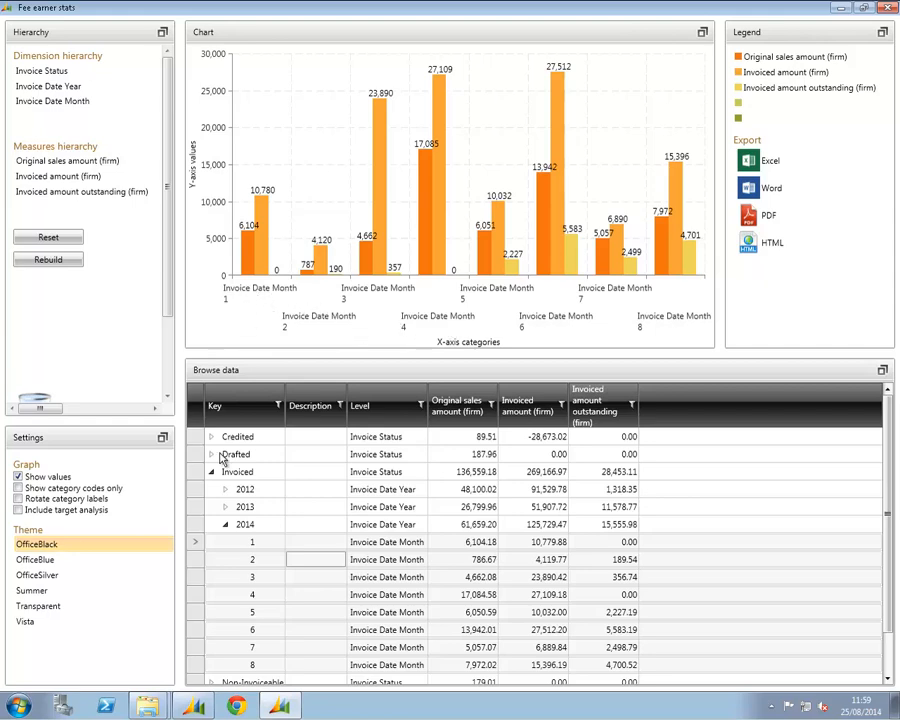
left_click(18, 499)
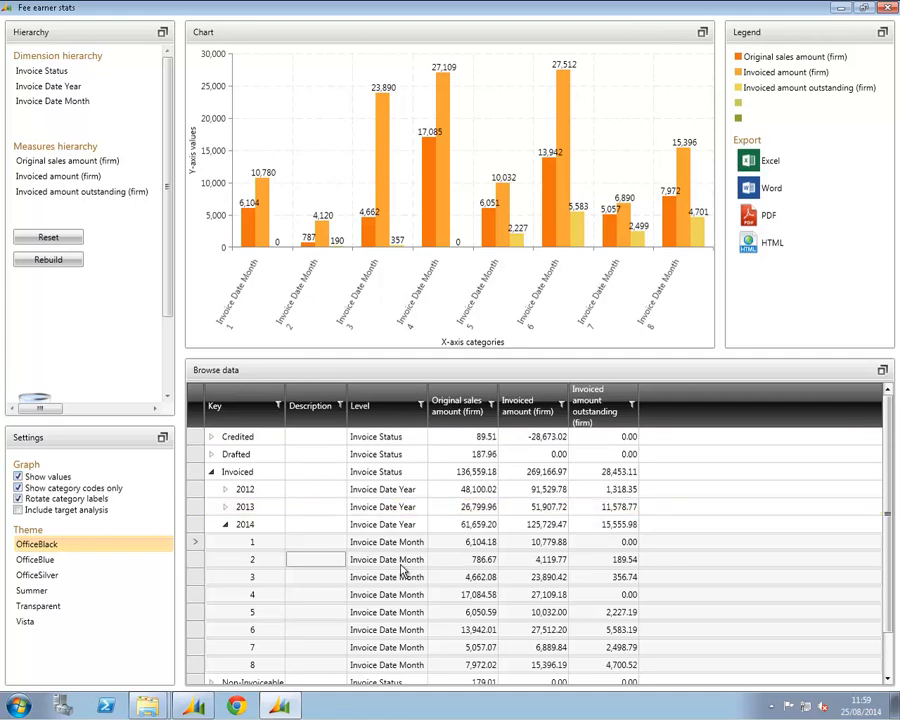
left_click_drag(405, 570, 483, 175)
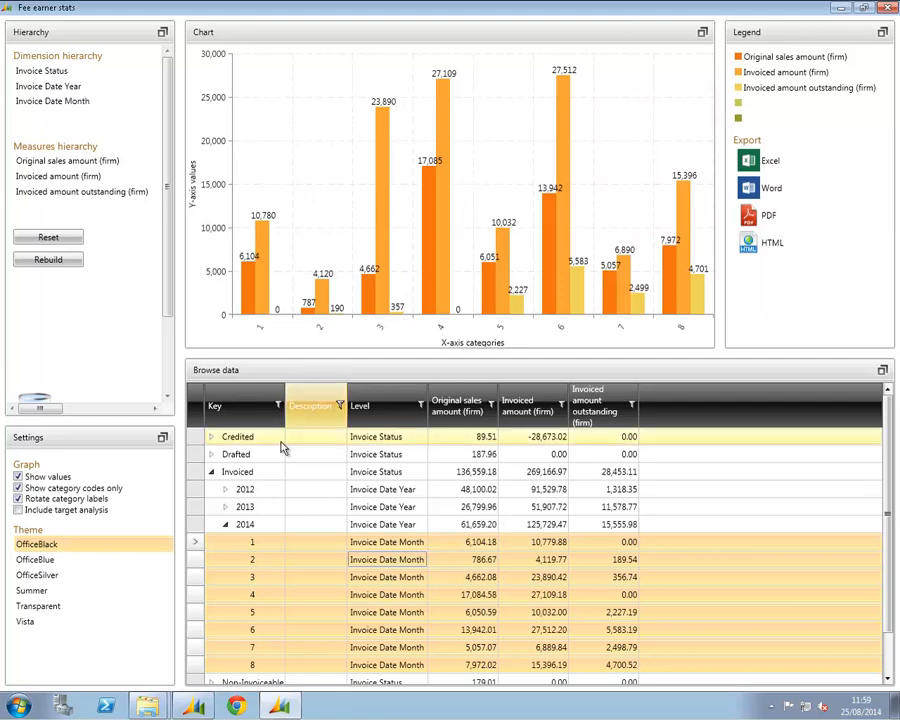
Turn off rotation of the chart's category labels and dismiss the Windows color scheme prompt
left_click(18, 499)
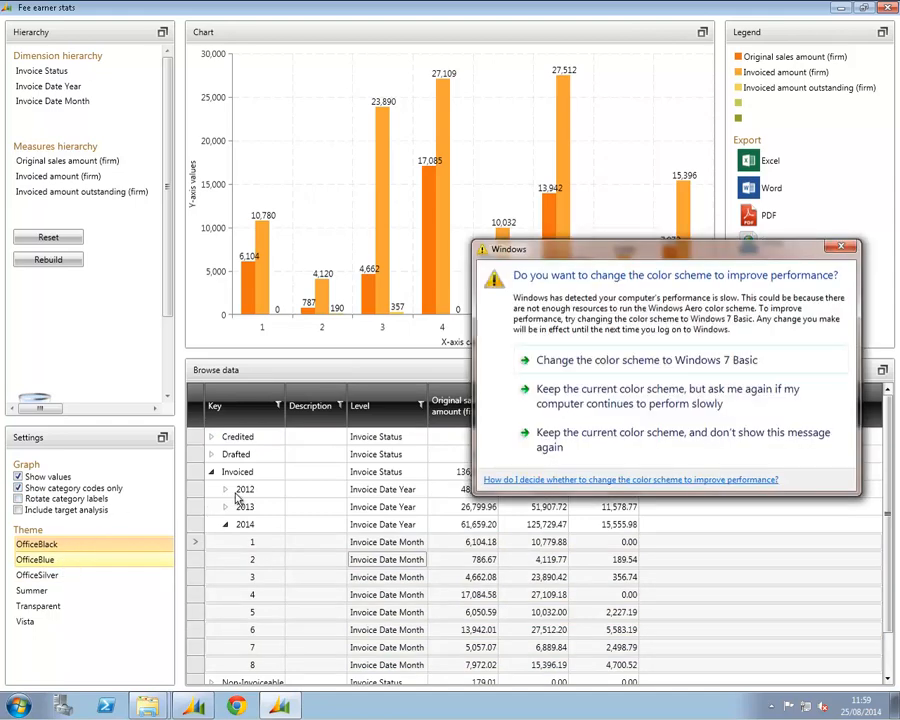
left_click(850, 245)
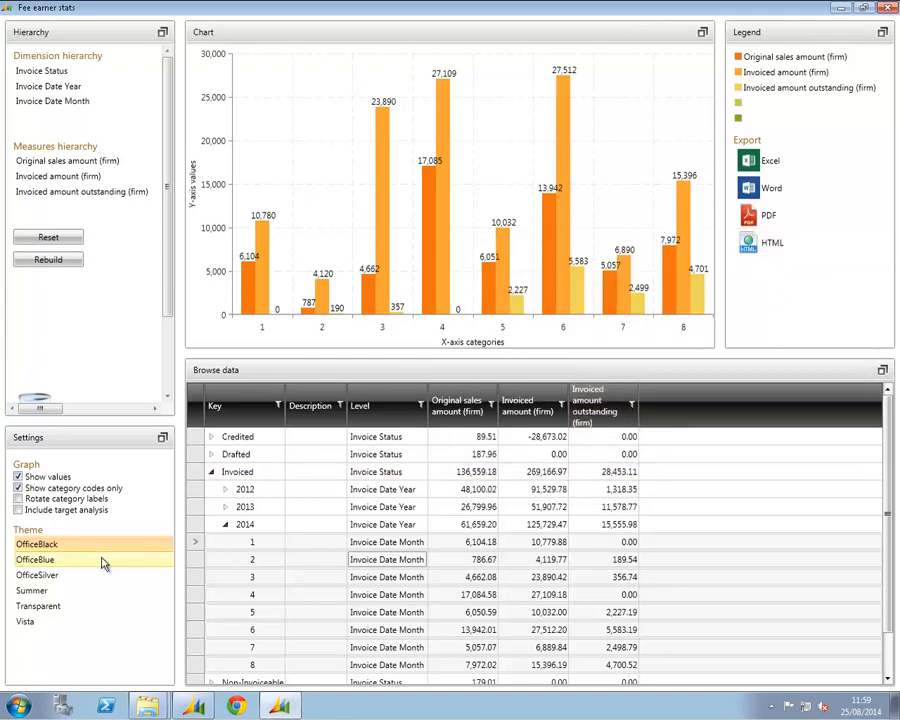
Try the OfficeBlue, OfficeSilver, Transparent and Summer themes on the dashboard, finishing with Vista
left_click(61, 560)
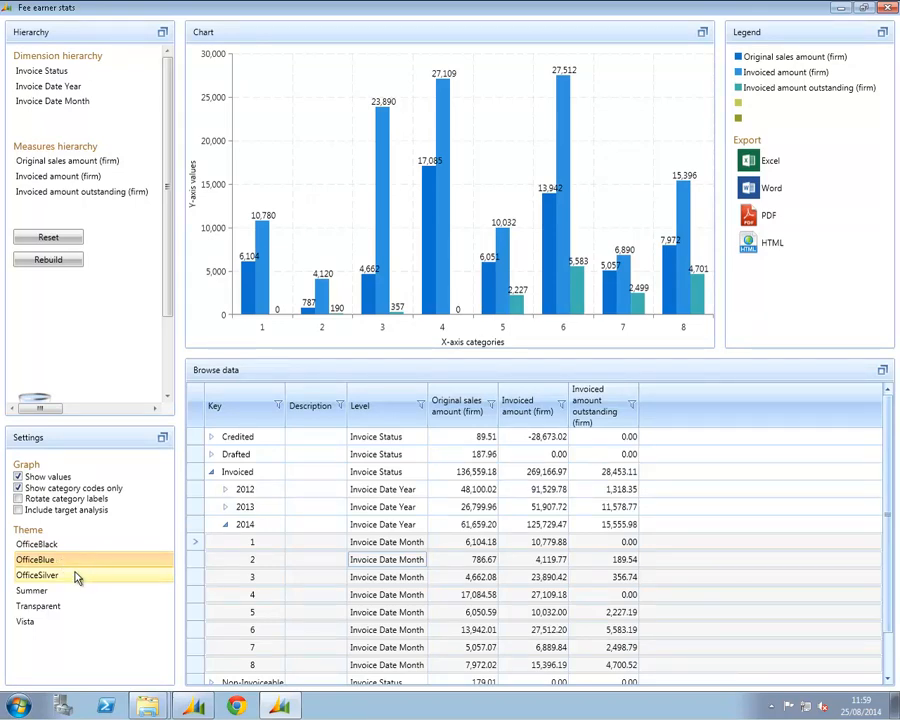
left_click(75, 574)
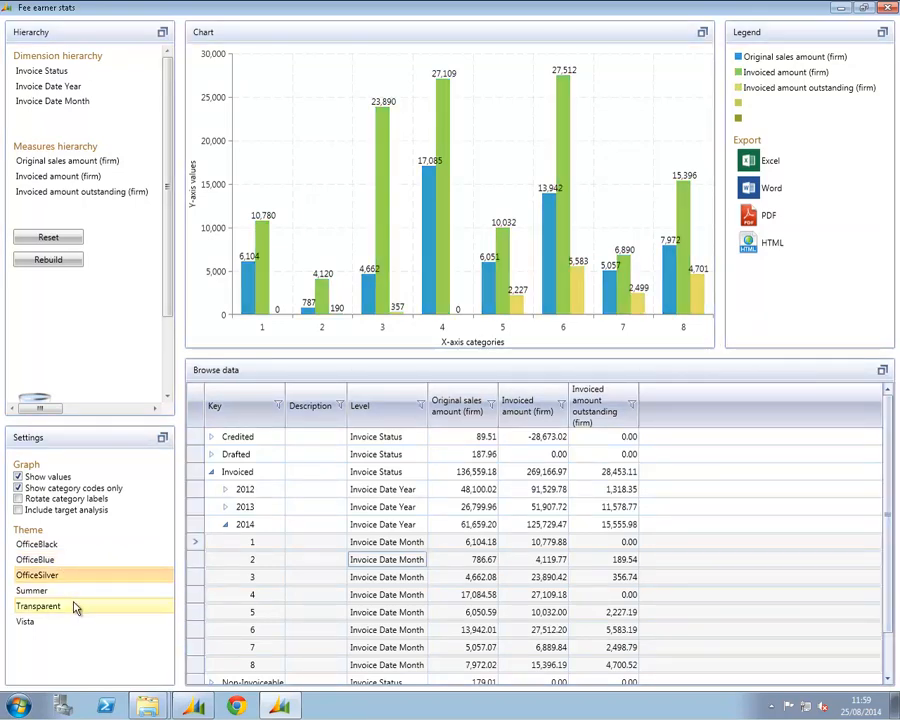
left_click(71, 606)
left_click(78, 592)
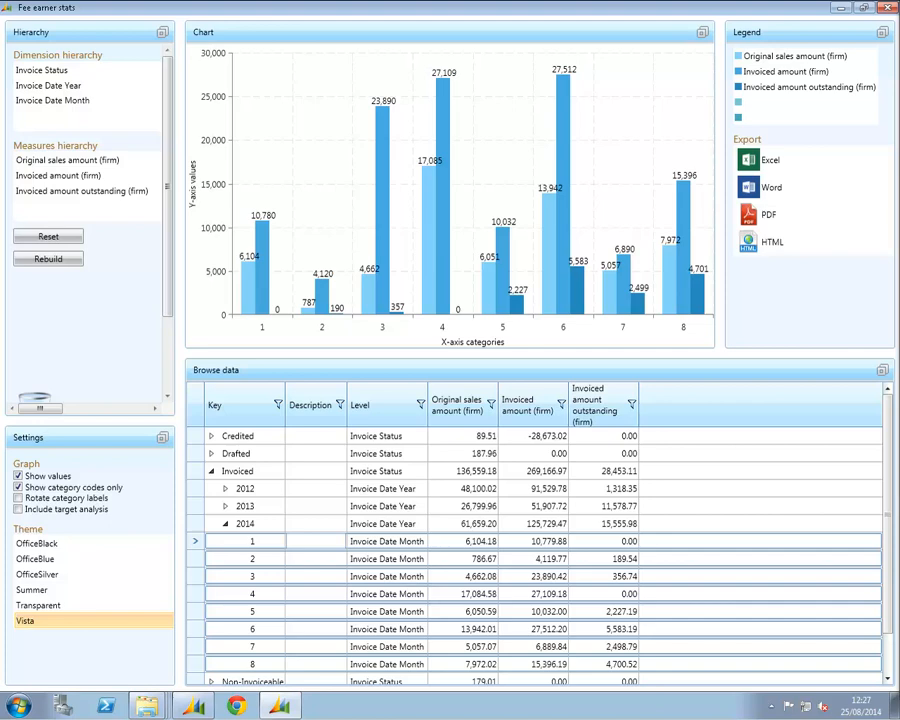
Review the full-size print preview of the Word export and save it as test.docx in the temp folder
left_click(789, 188)
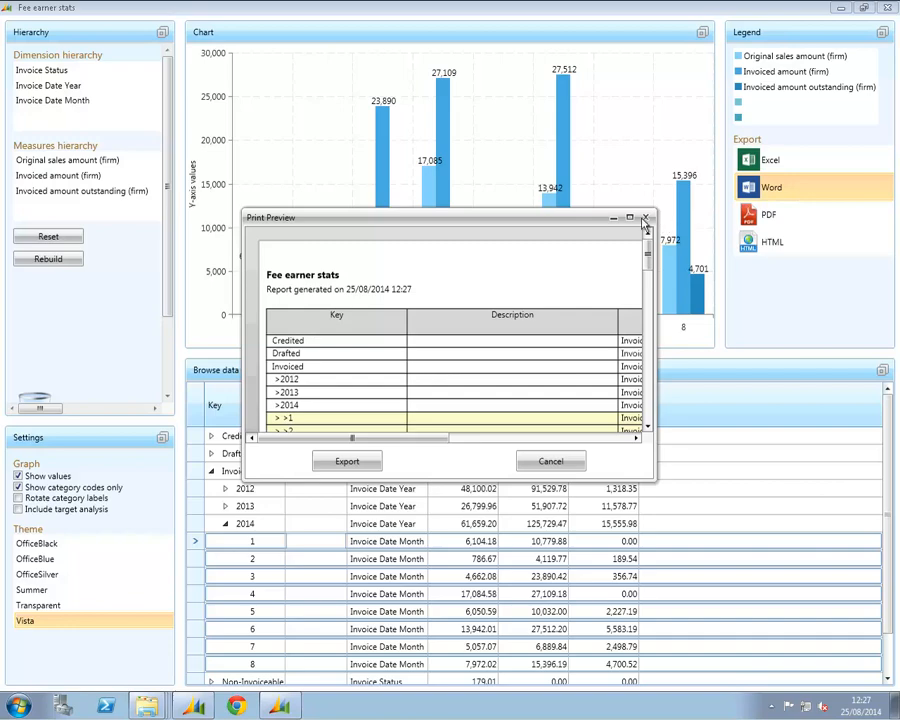
left_click(629, 217)
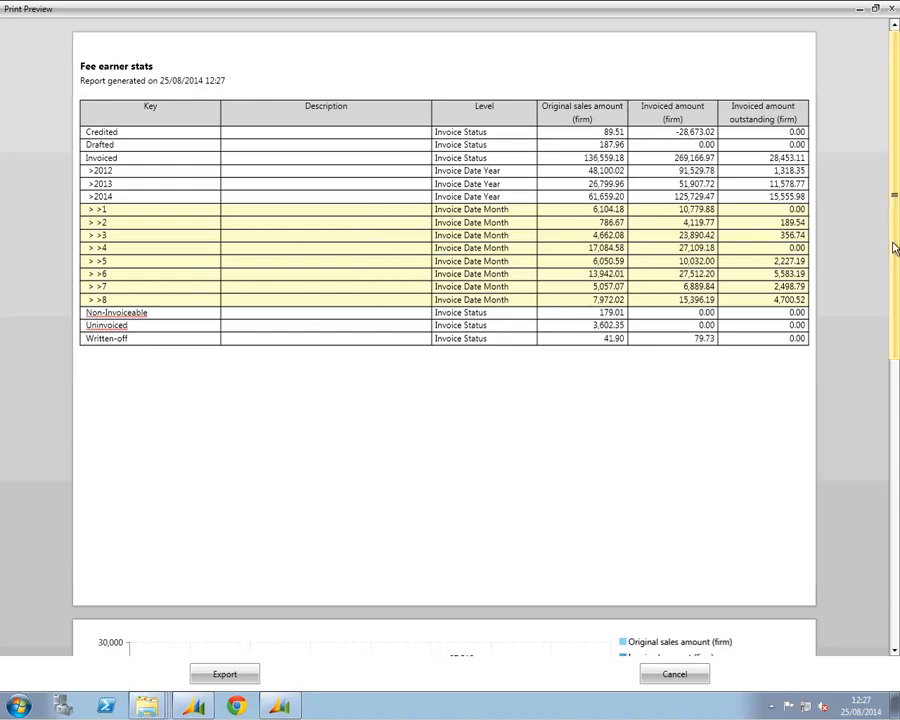
left_click_drag(895, 248, 895, 514)
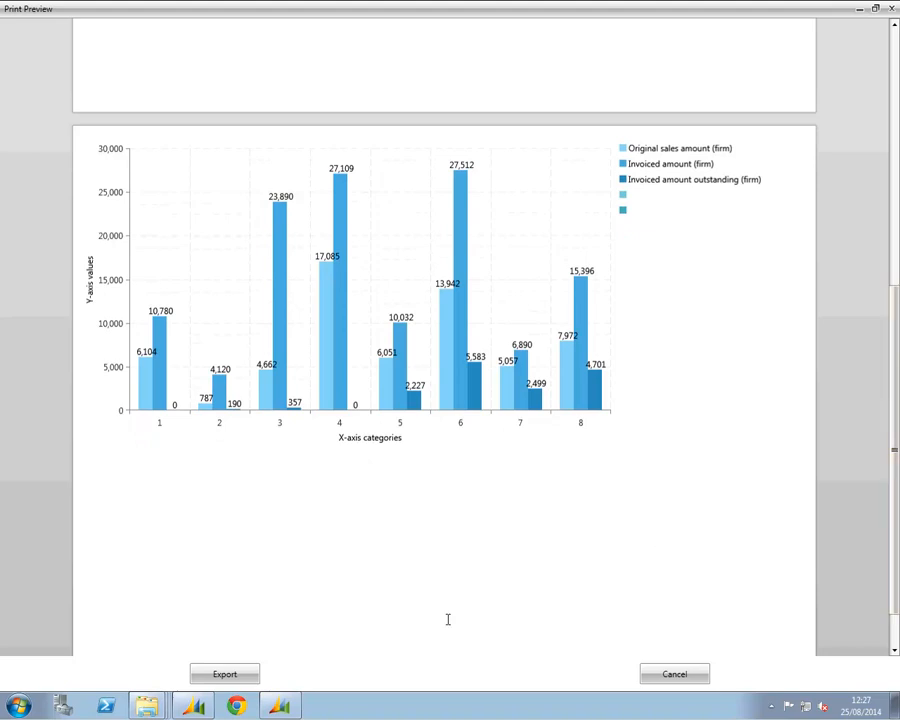
left_click(237, 676)
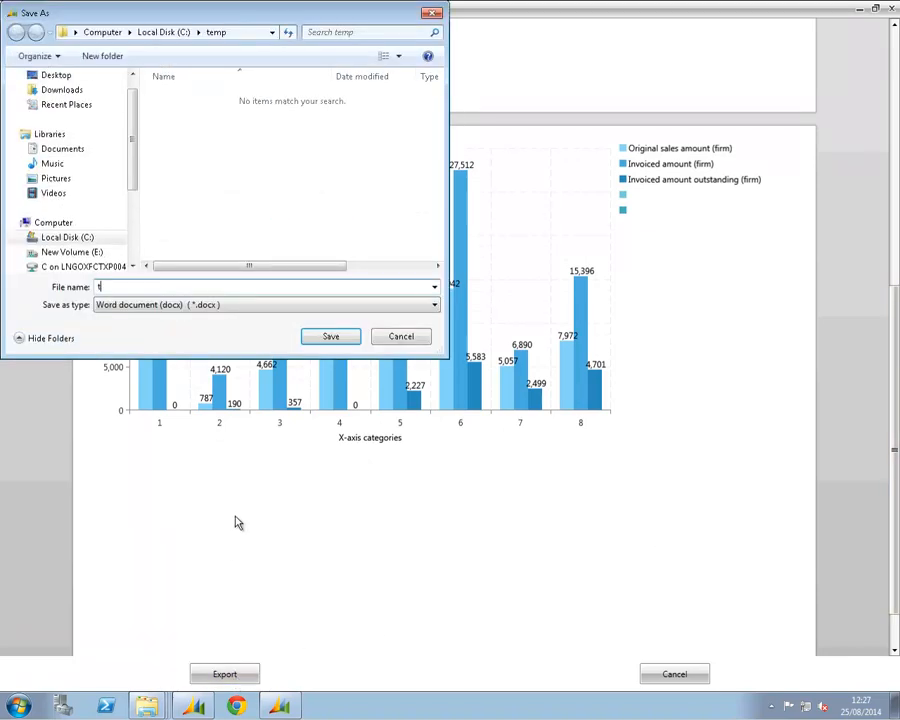
left_click(327, 338)
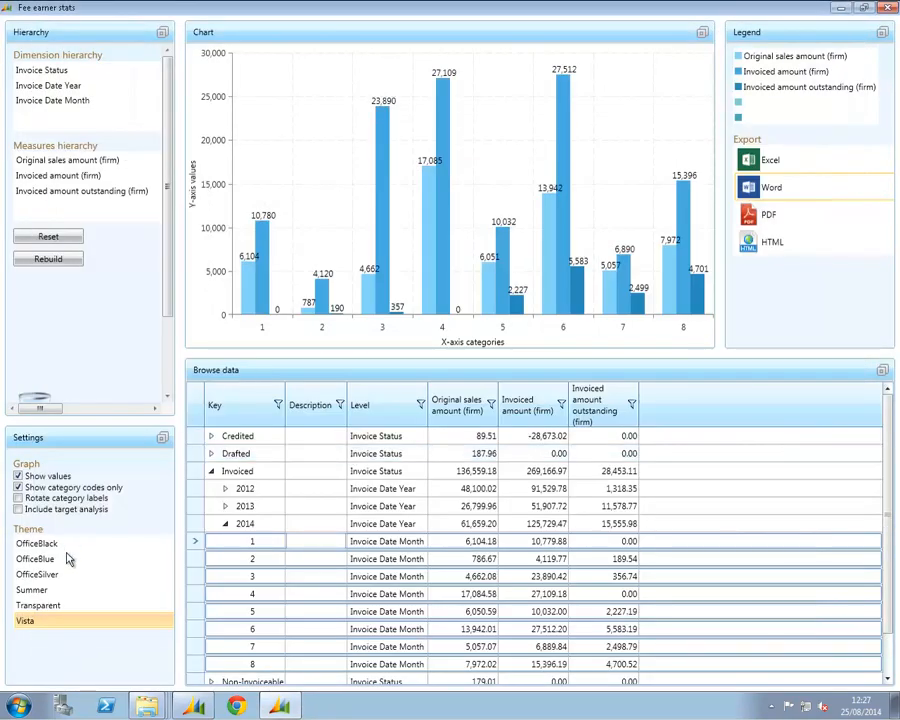
Apply the Summer theme to the dashboard and export the report to PDF as test in the temp folder
left_click(56, 590)
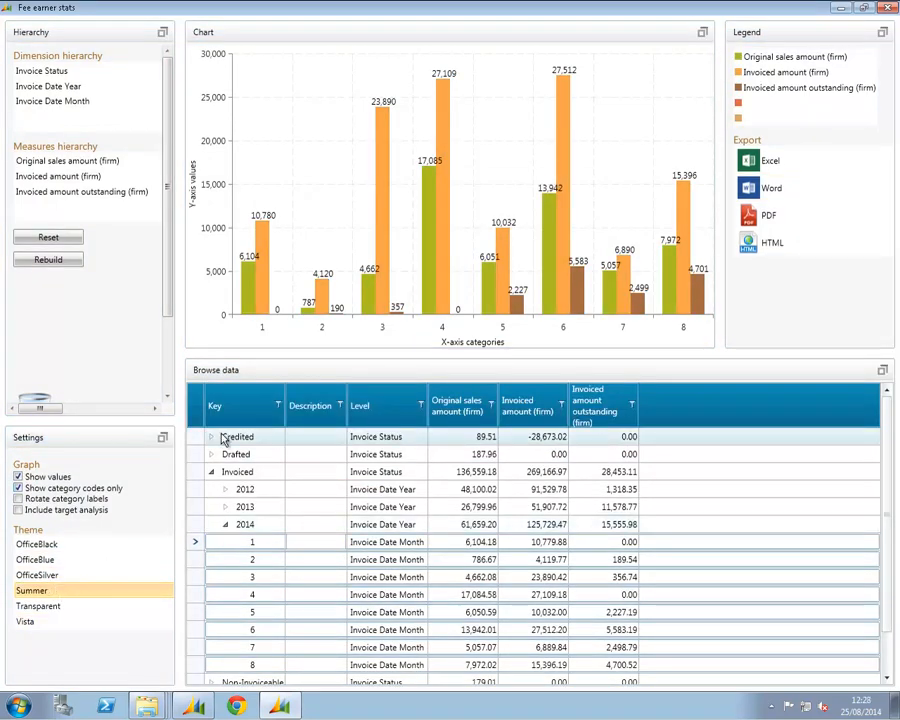
left_click(785, 215)
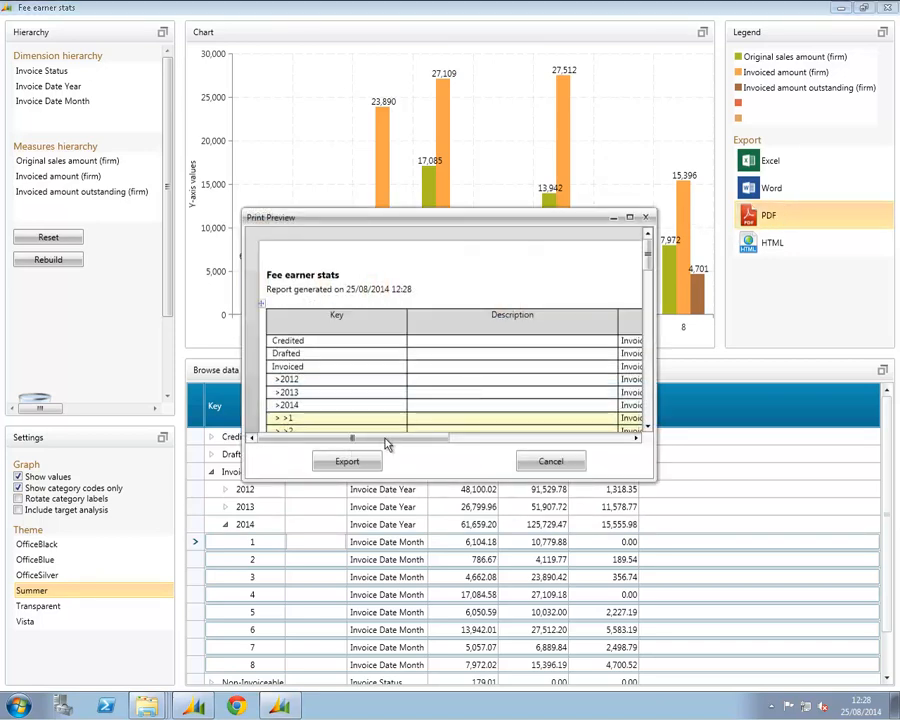
left_click(356, 464)
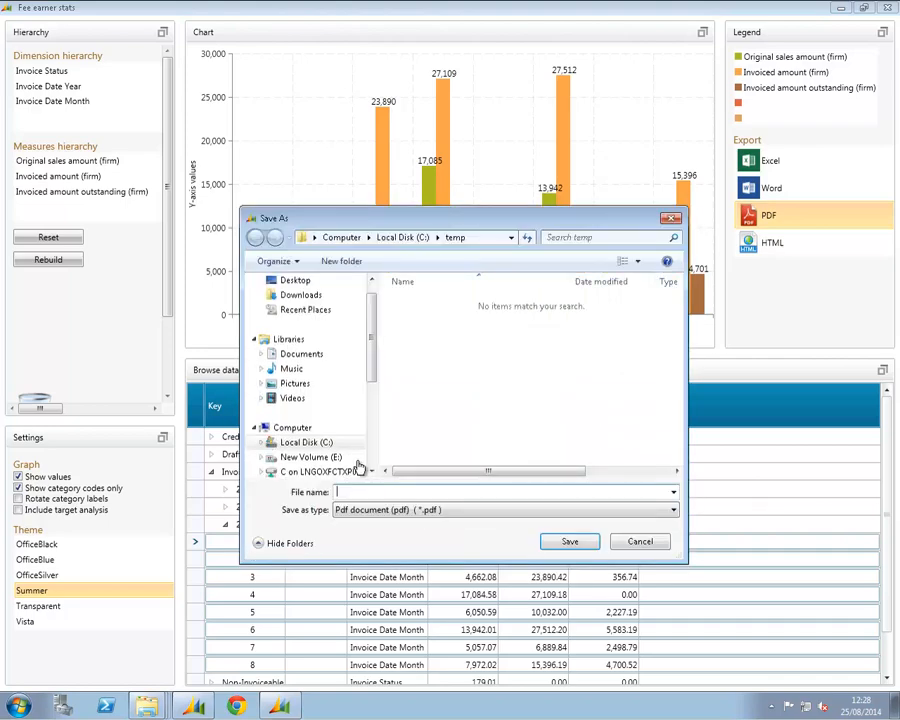
type("test")
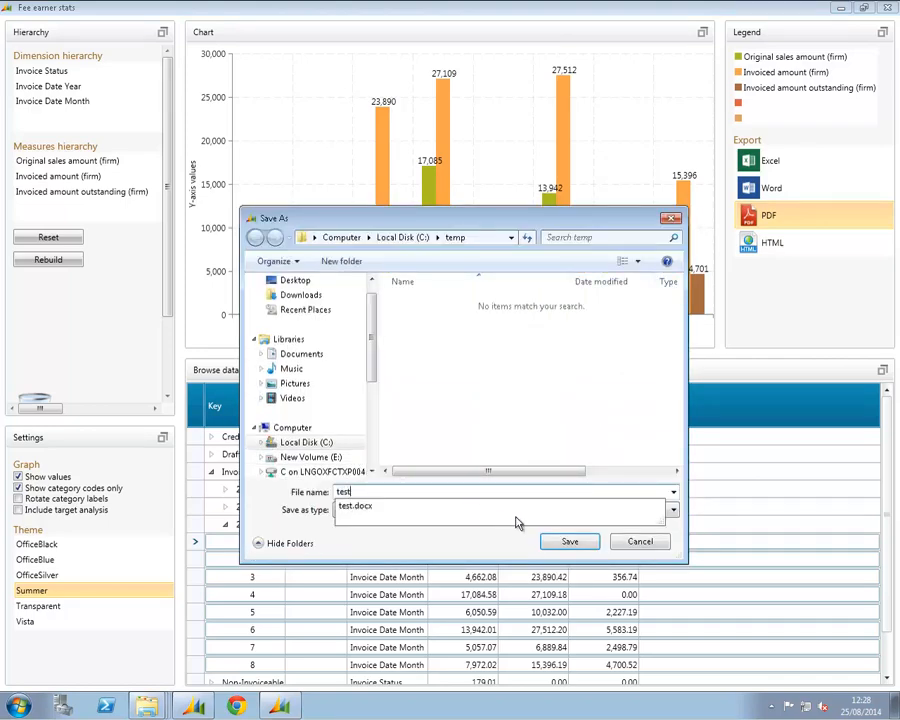
left_click(561, 544)
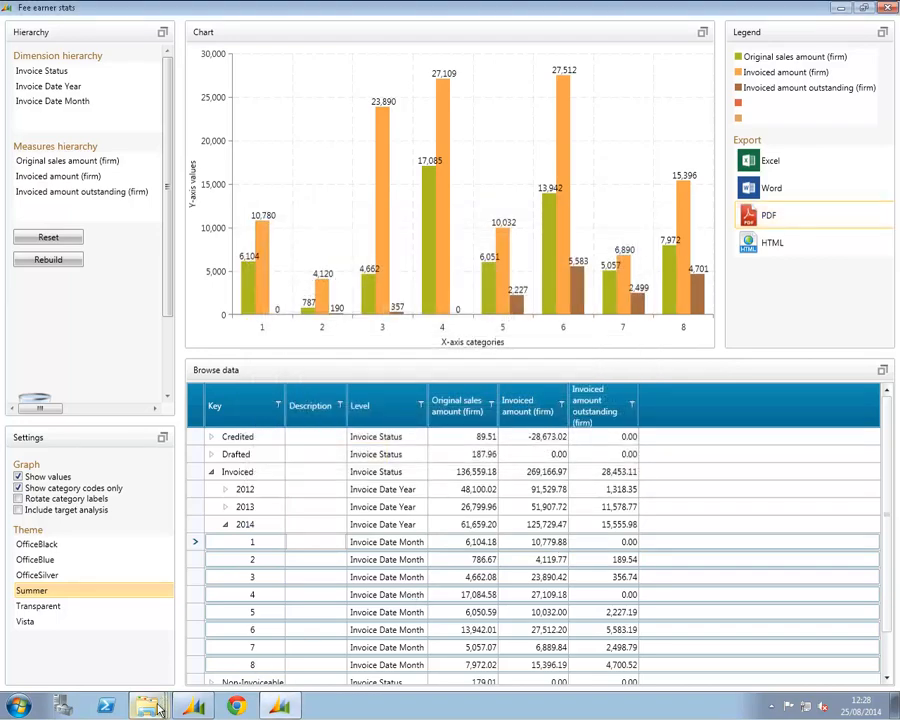
Open test.docx from the temp folder in Word, inspect its table, chart and legend, and close it
mouse_move(150, 704)
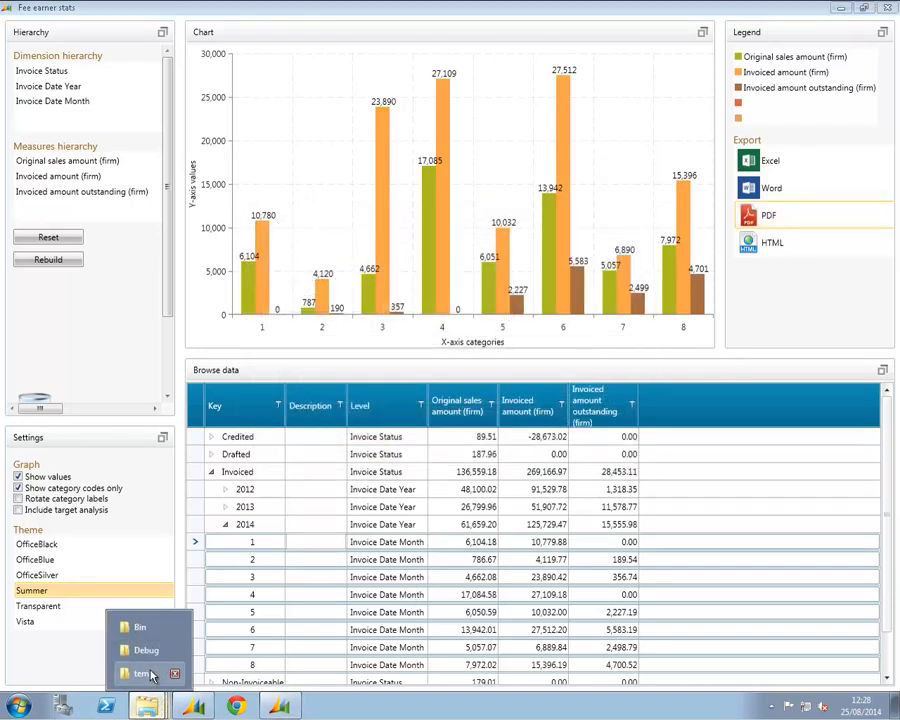
left_click(145, 674)
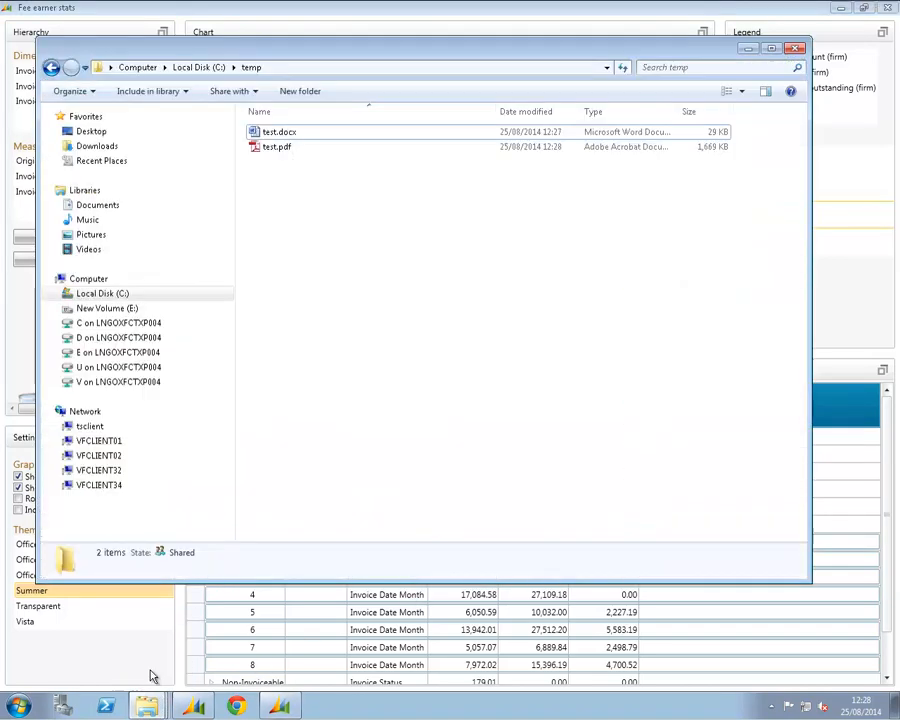
double_click(304, 133)
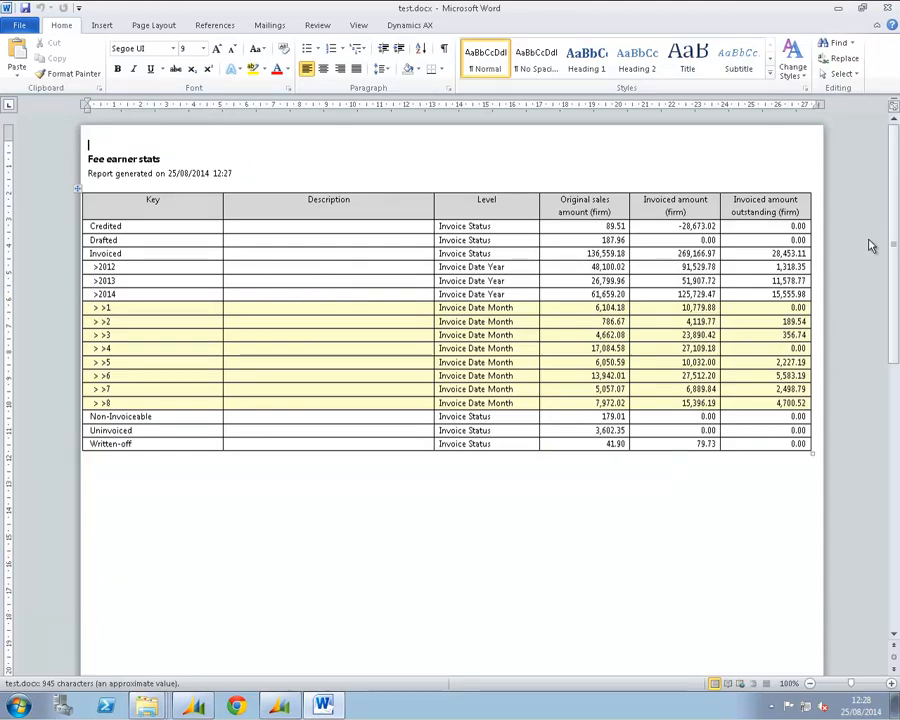
left_click_drag(893, 228, 889, 414)
left_click(573, 428)
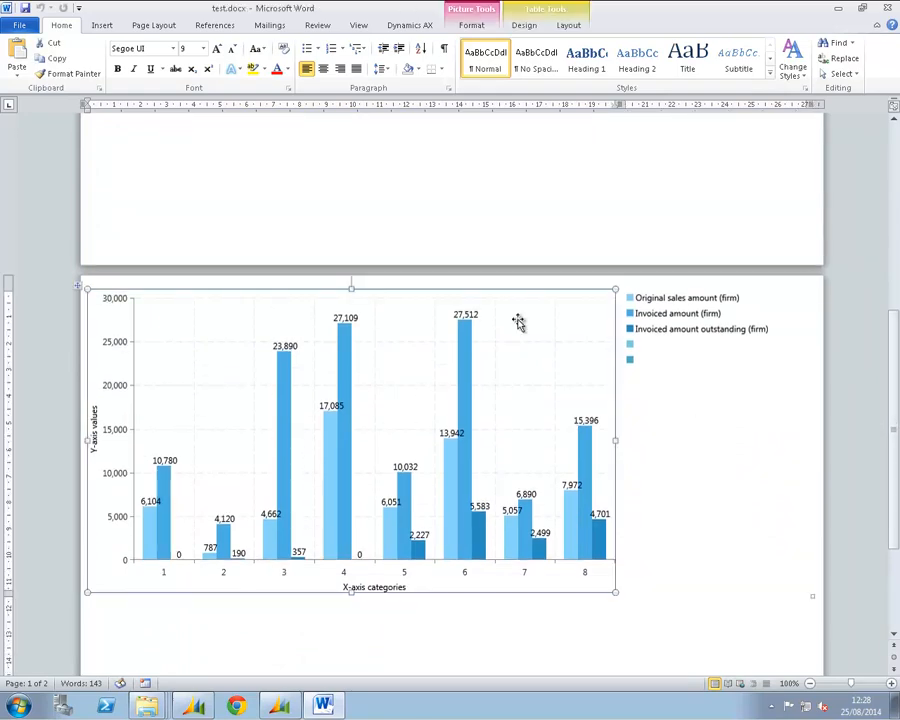
left_click(711, 316)
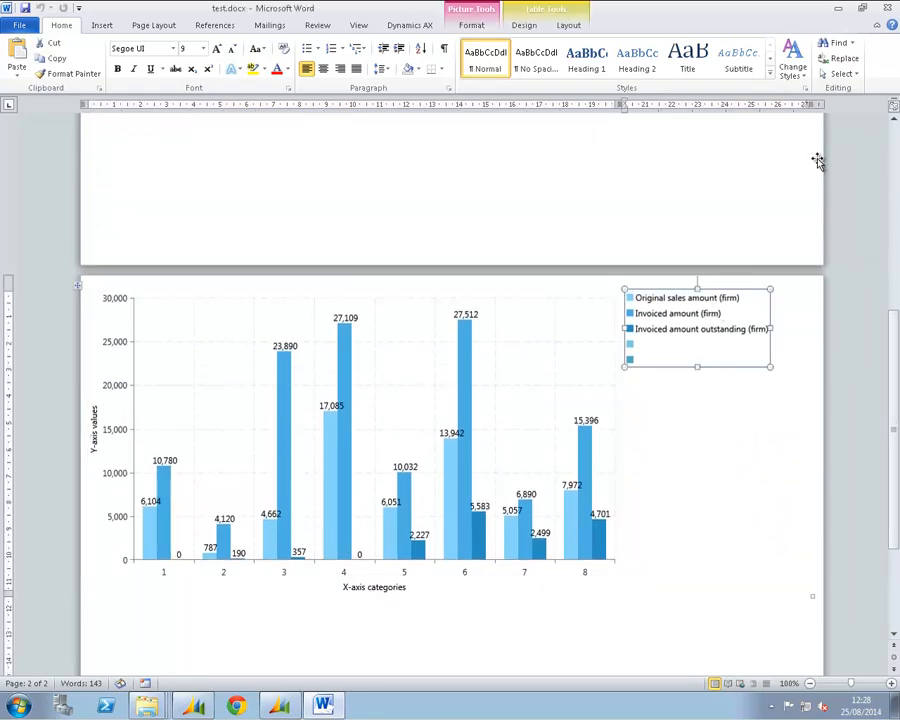
left_click(888, 12)
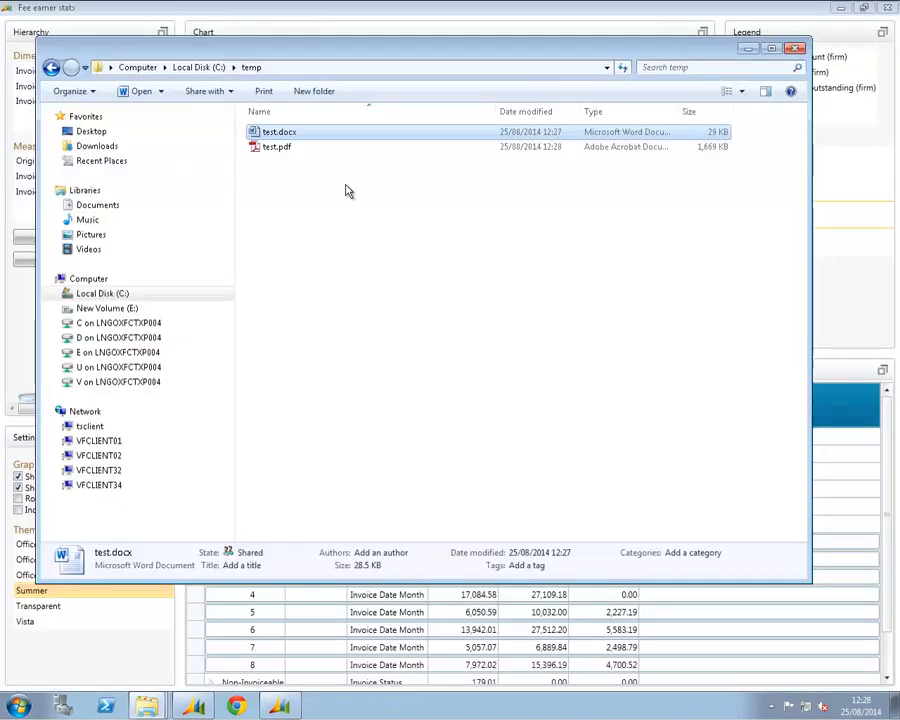
Open test.pdf in Adobe Reader, review its table and chart pages, close it without saving, and return to the dashboard
double_click(274, 148)
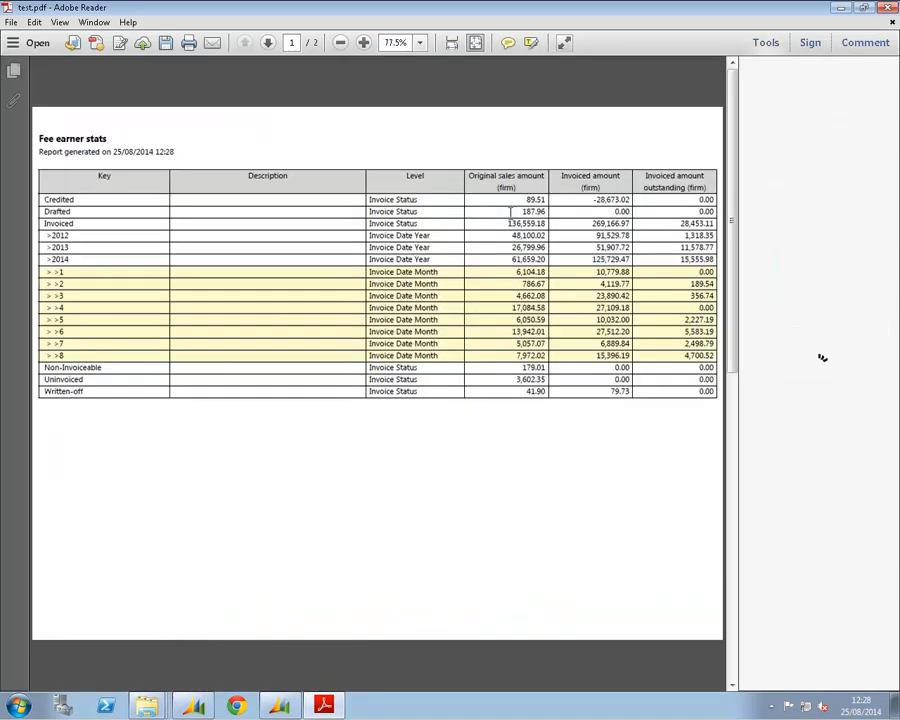
left_click_drag(731, 177, 731, 350)
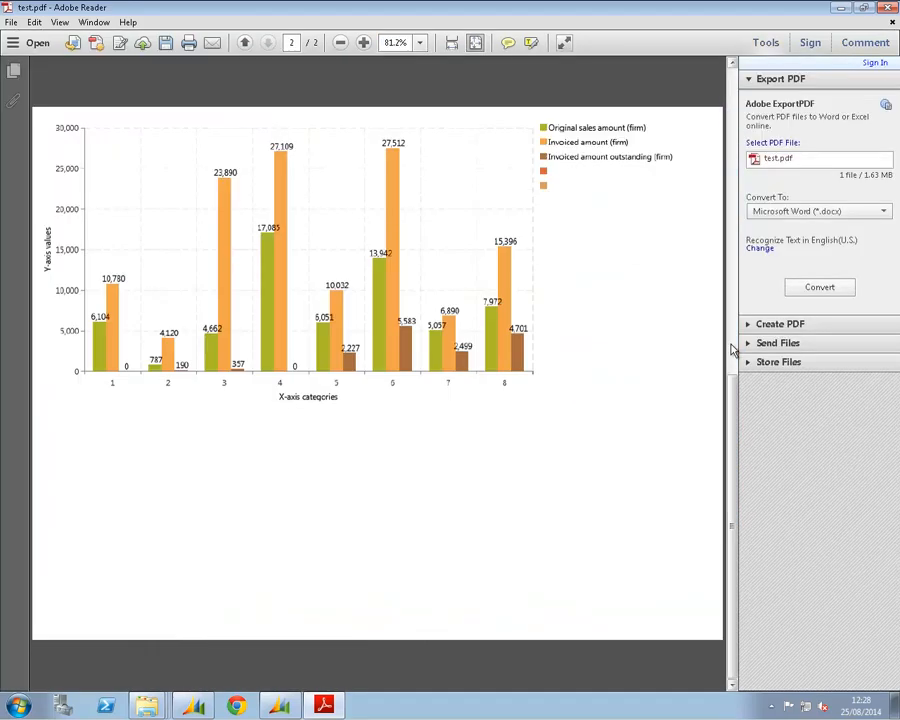
left_click(887, 9)
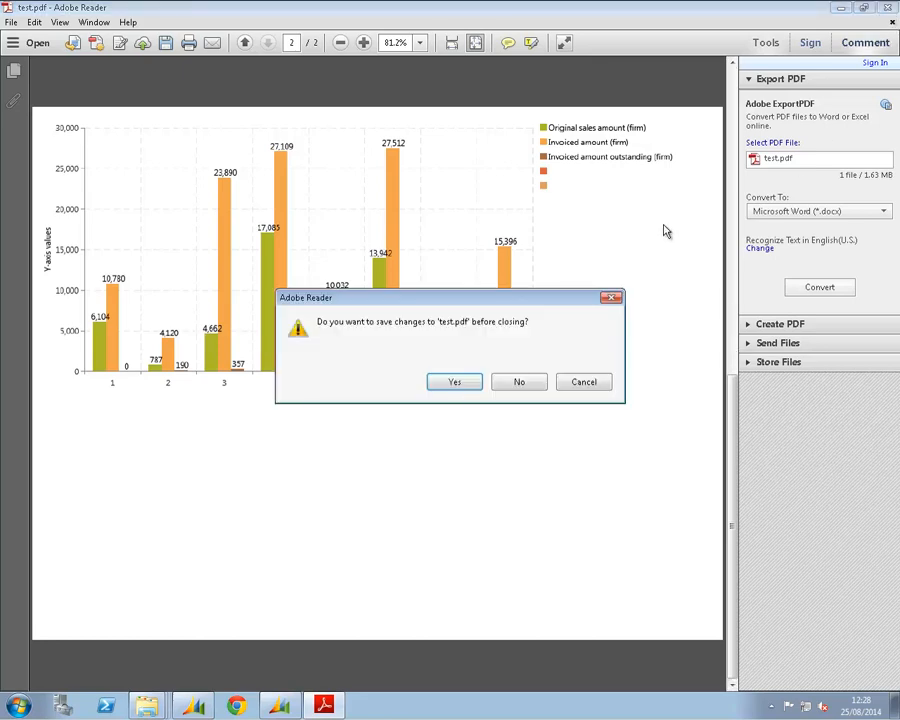
left_click(519, 383)
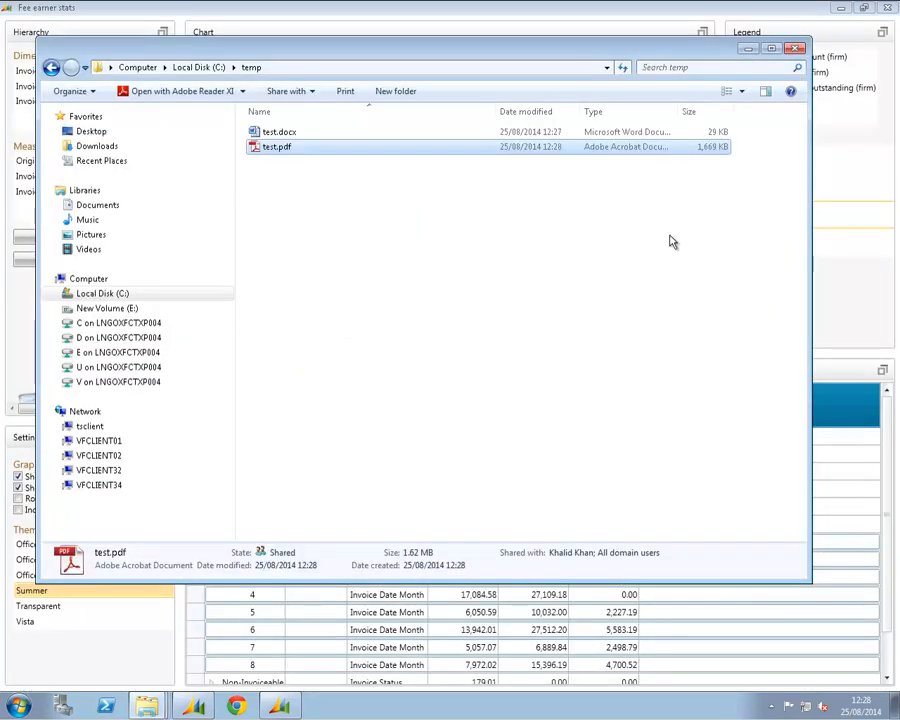
left_click(748, 49)
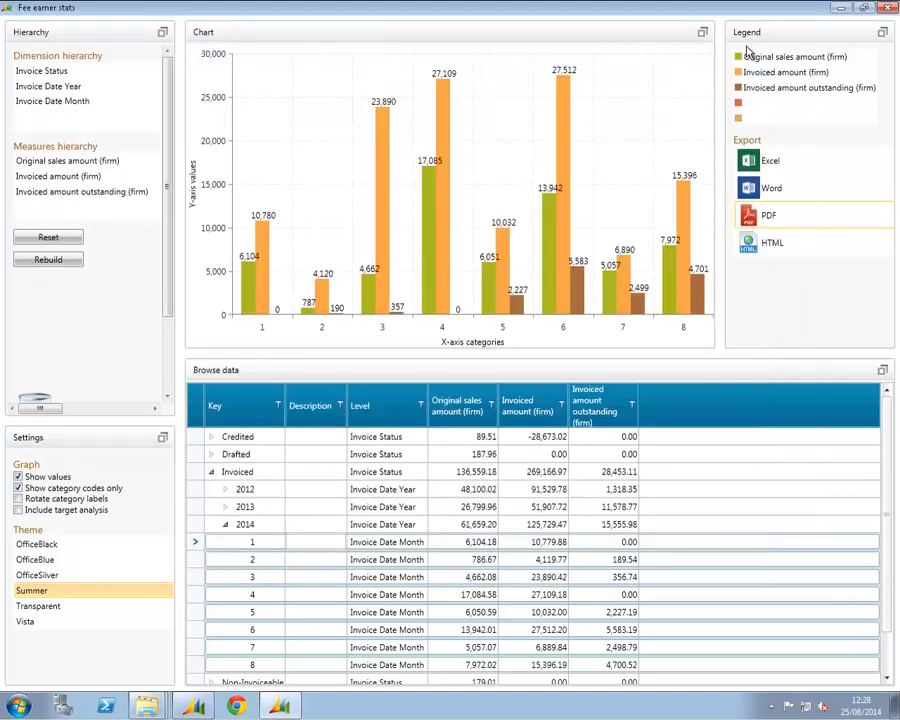